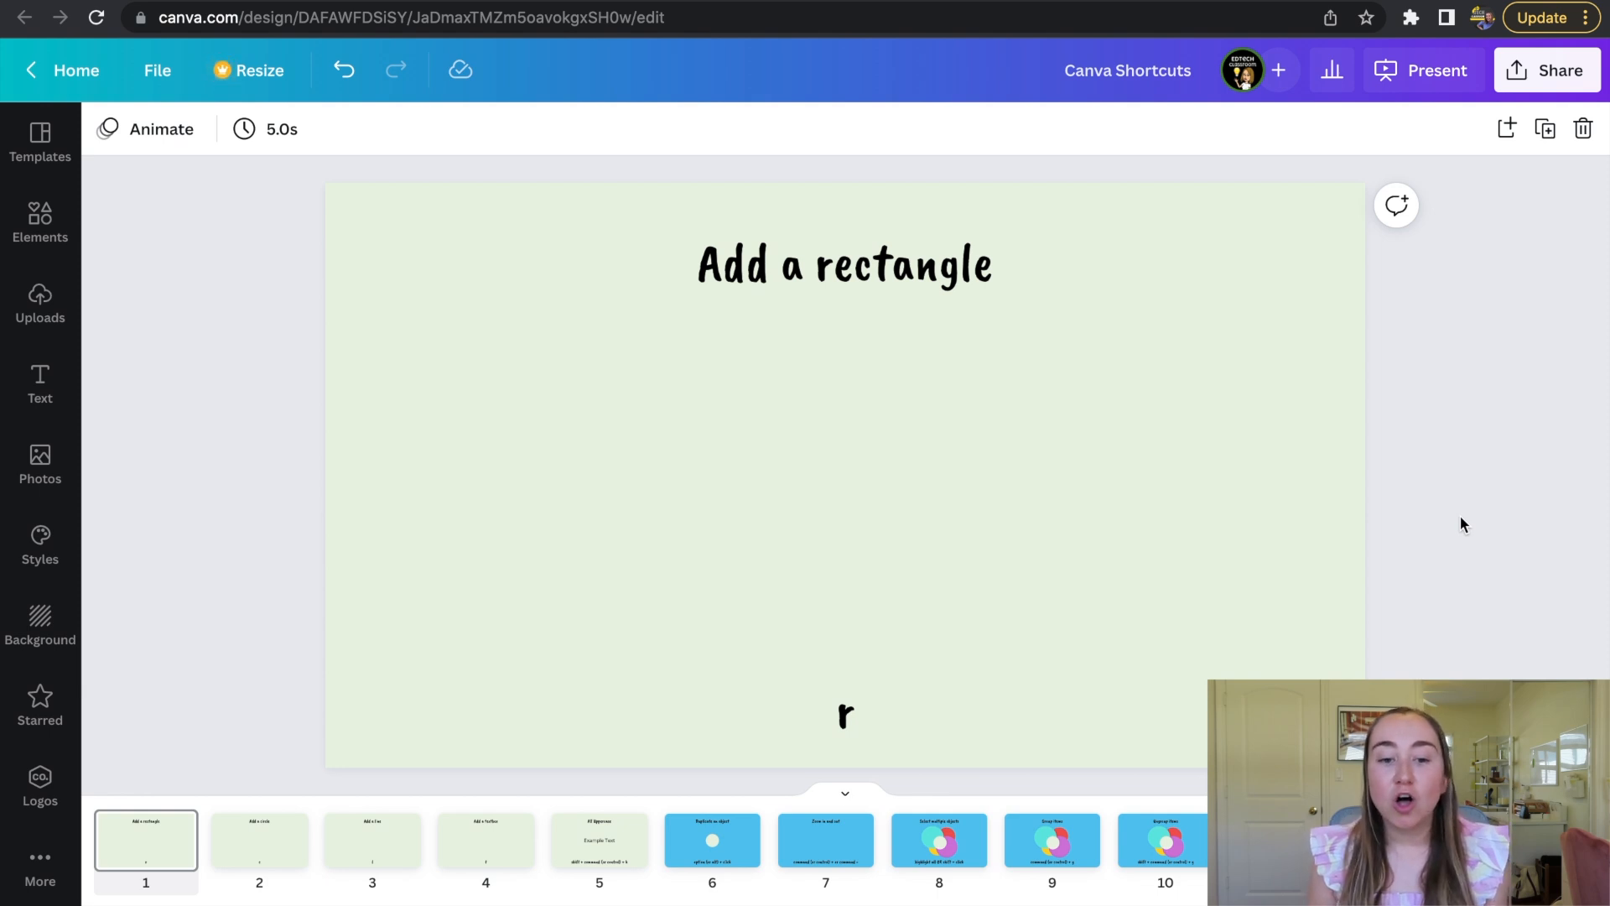
# Step: Add a rectangle to page 1 and shrink it to fit between the title and the letter r, with its left edge pulled inward
pyautogui.press('r')
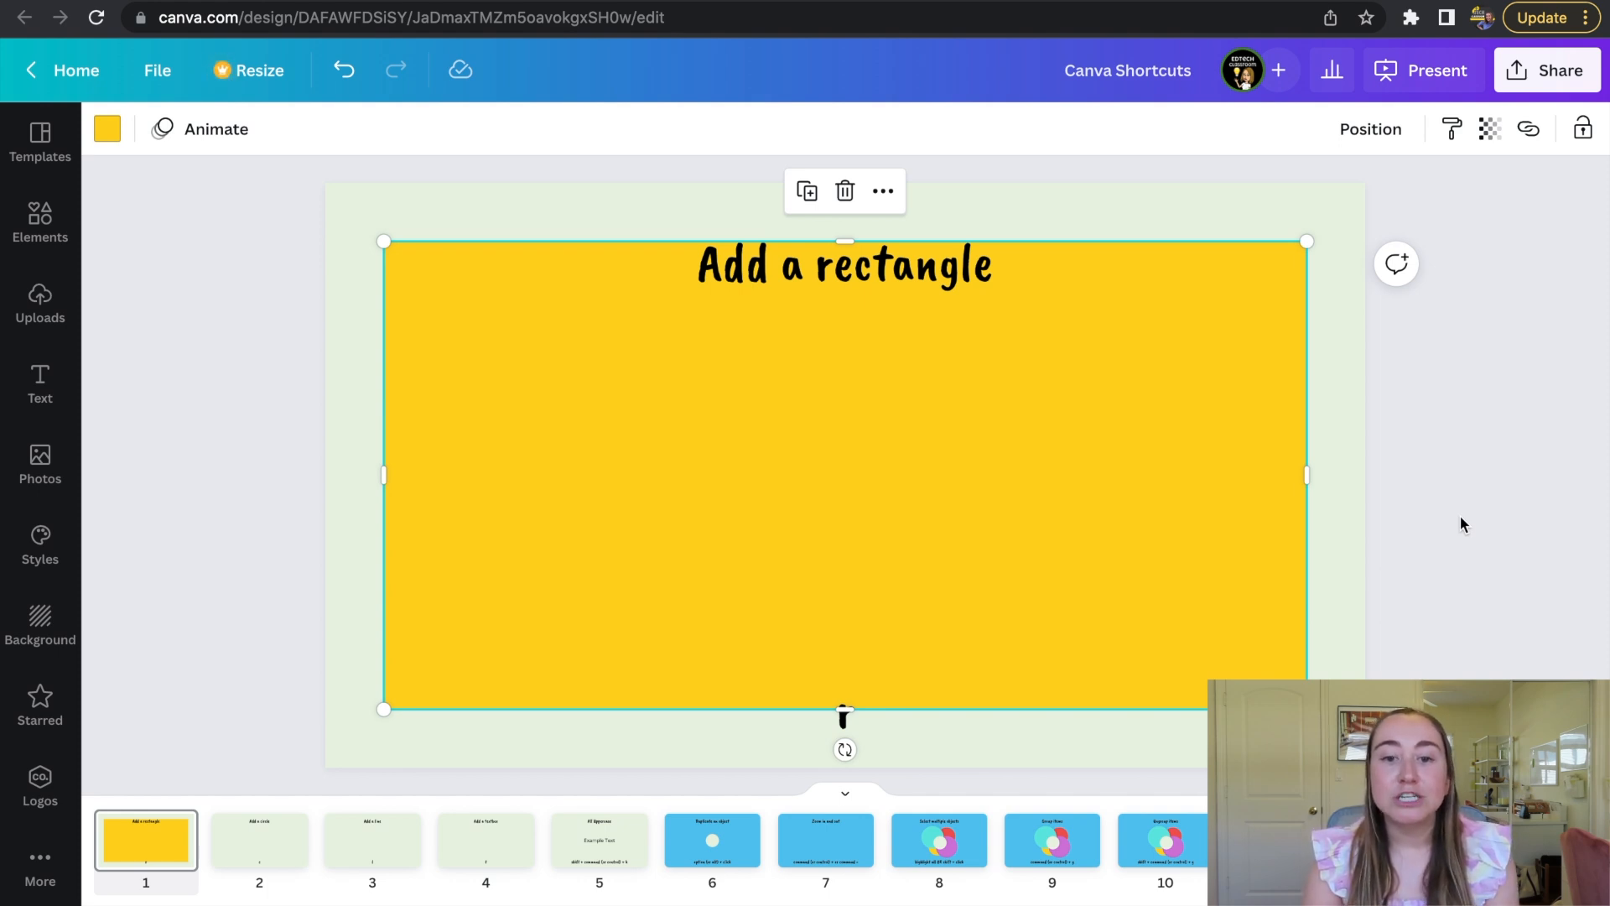
pyautogui.moveTo(845, 242); pyautogui.dragTo(845, 325)
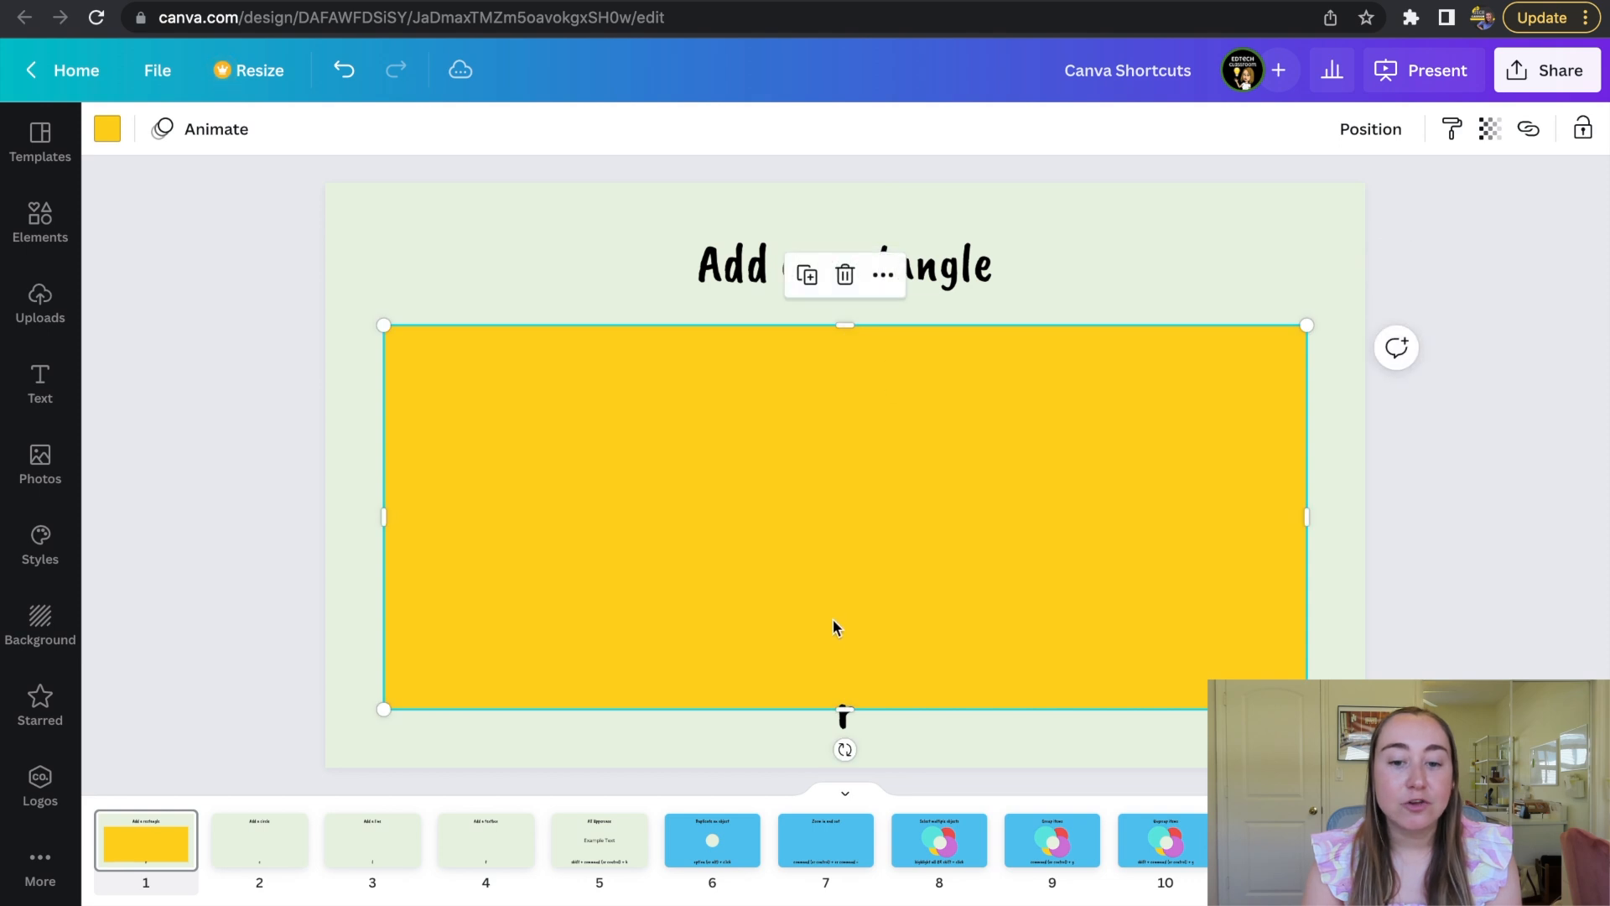
pyautogui.moveTo(844, 710); pyautogui.dragTo(843, 639)
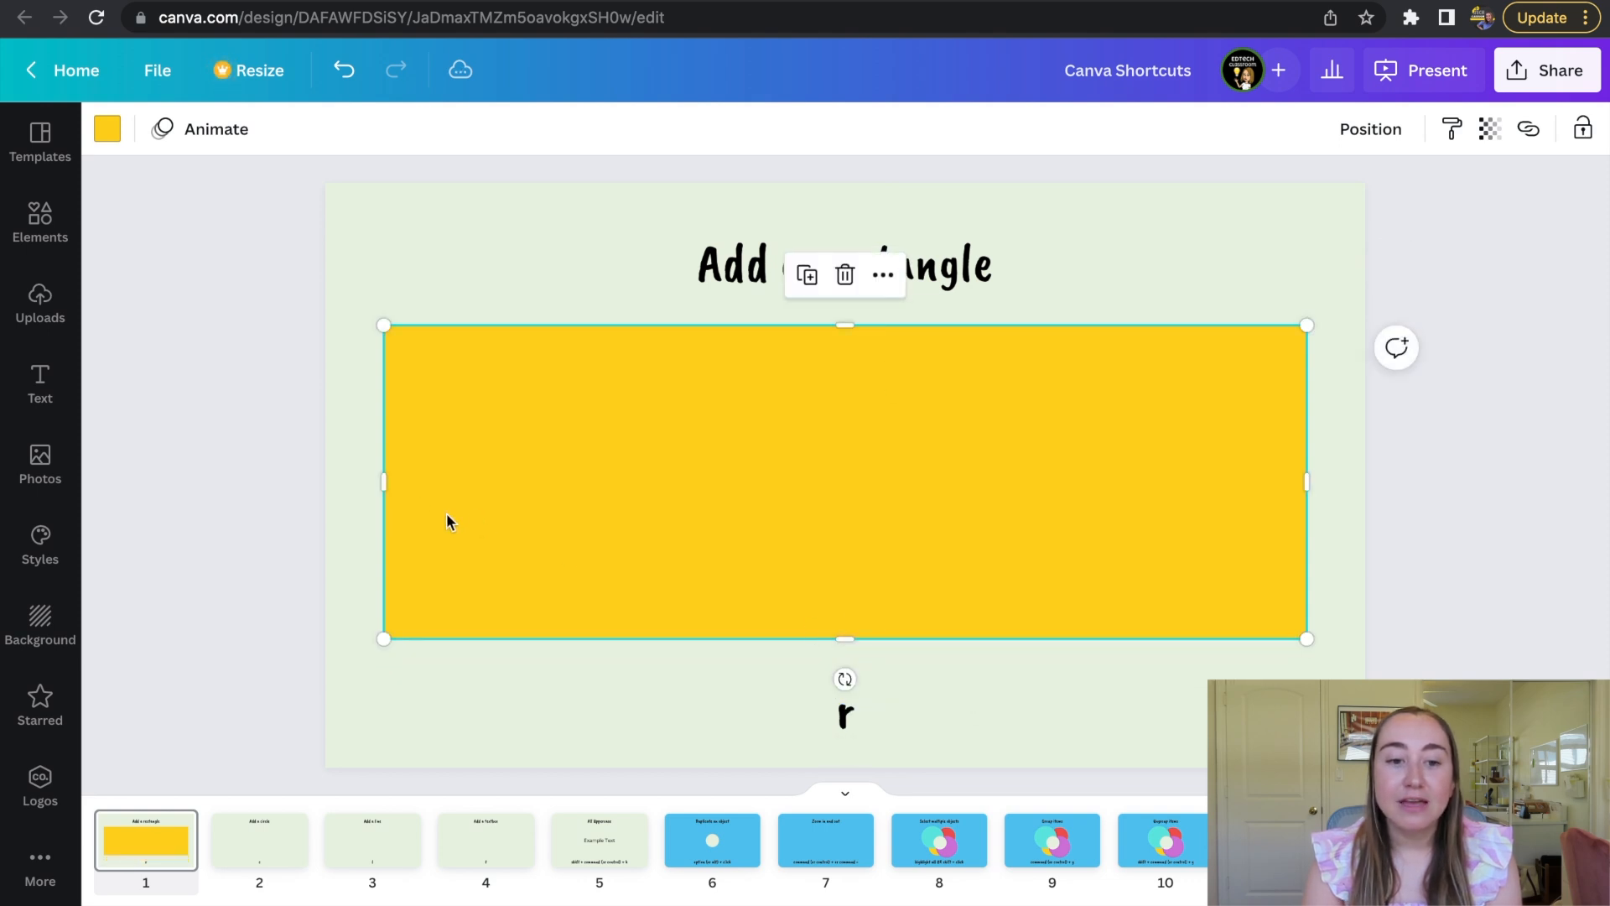
pyautogui.moveTo(383, 481); pyautogui.dragTo(530, 480)
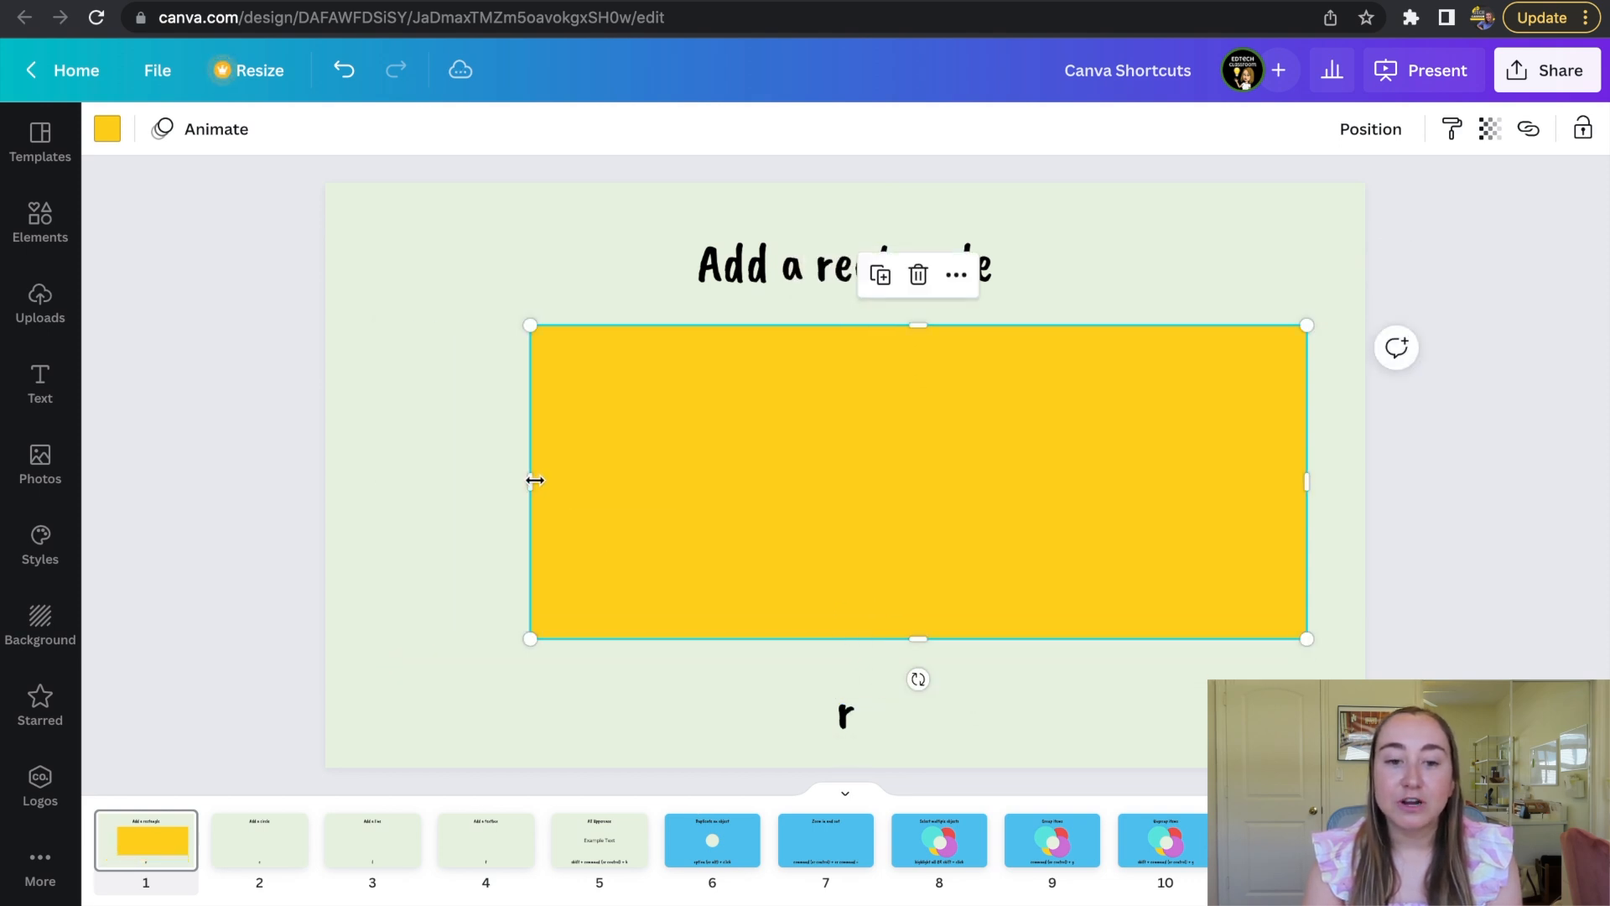
pyautogui.click(425, 482)
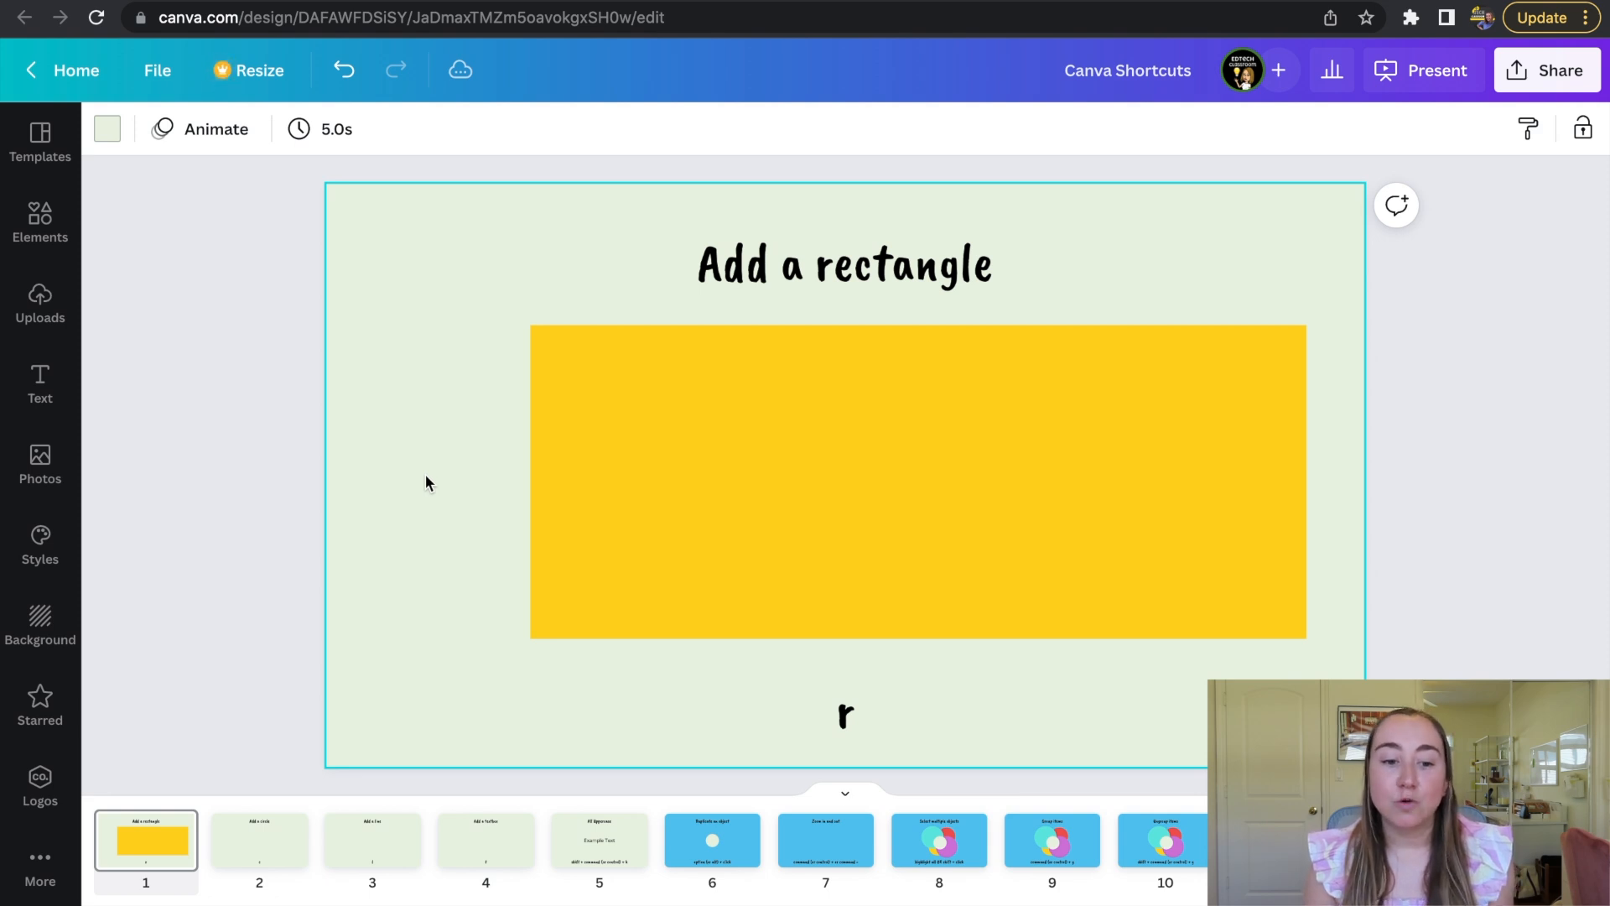
# Step: Add a circle to the "Add a circle" page and a line to the "Add a line" page
pyautogui.click(263, 847)
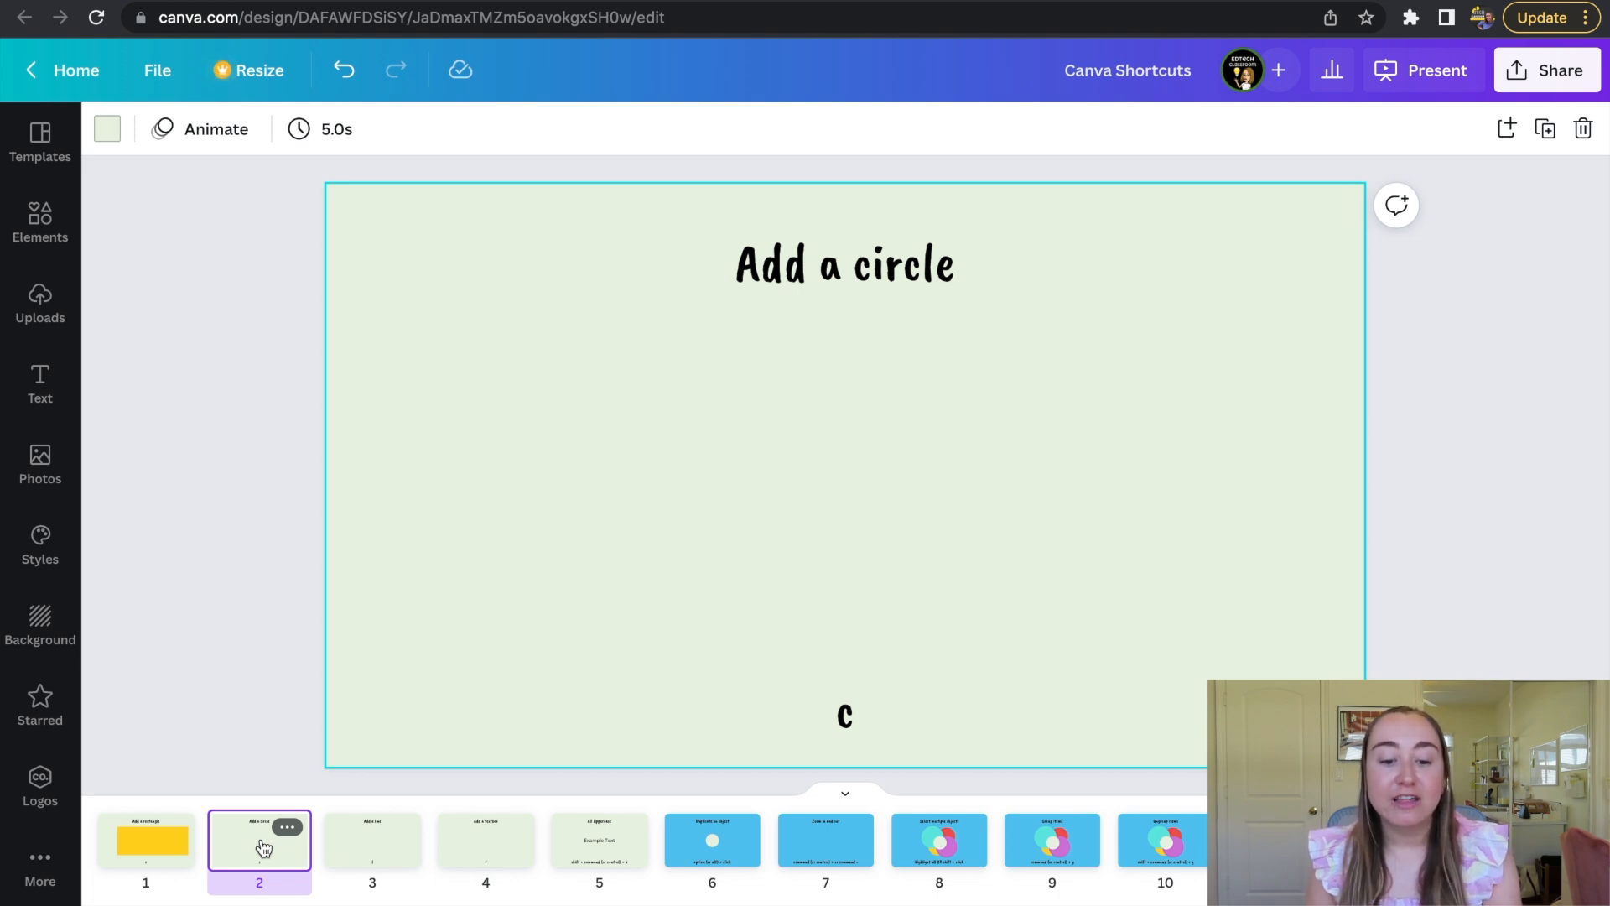
pyautogui.press('c')
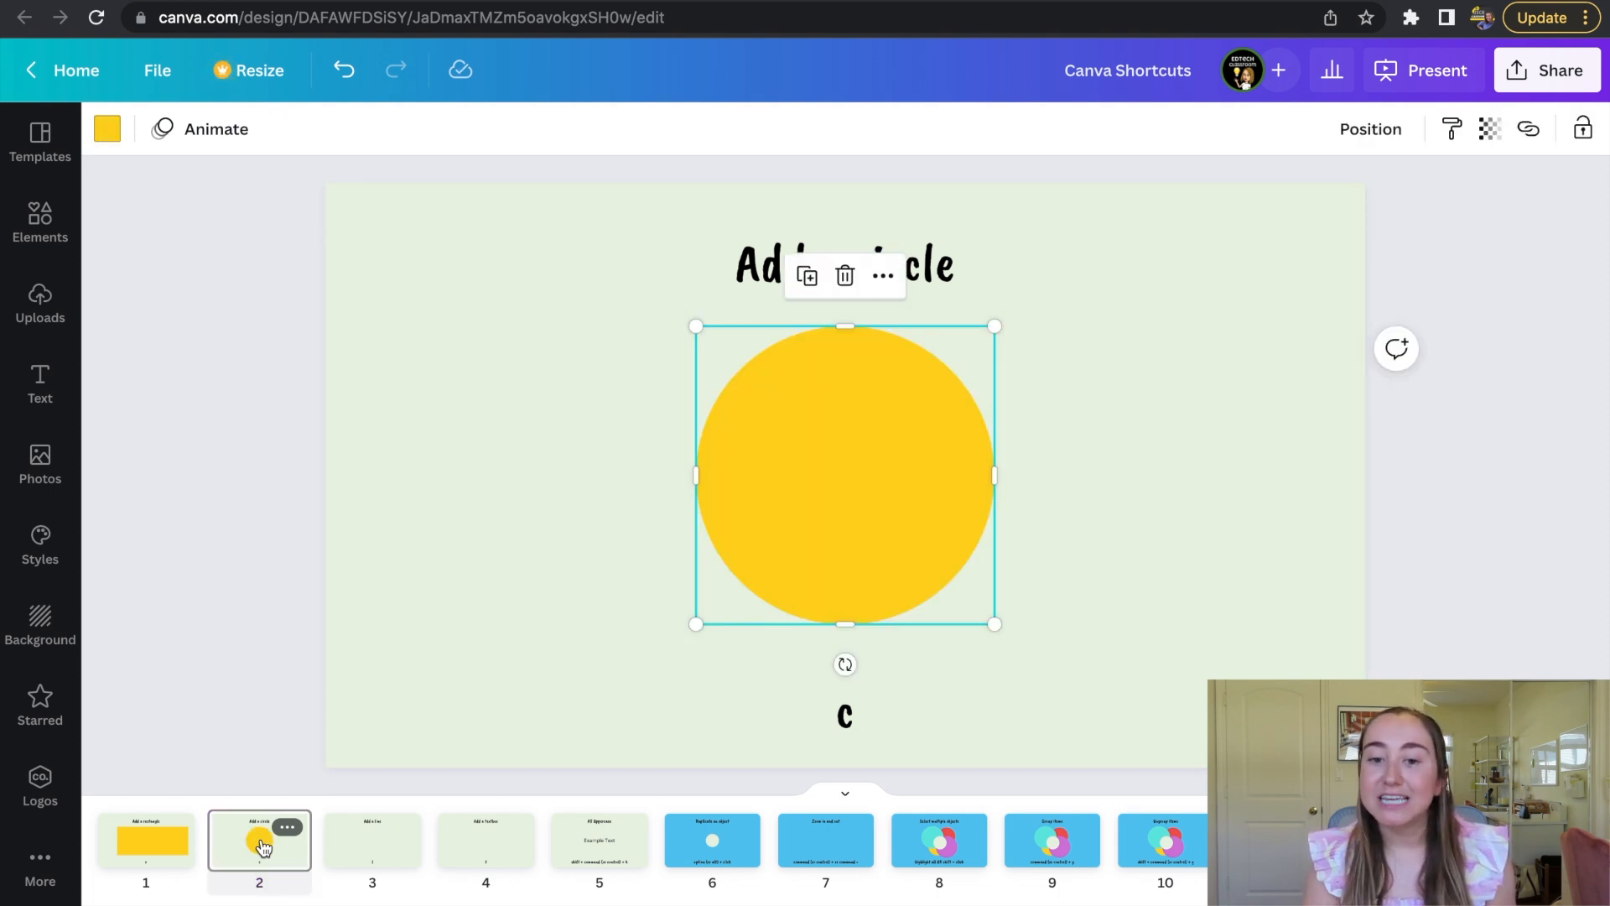
pyautogui.click(350, 868)
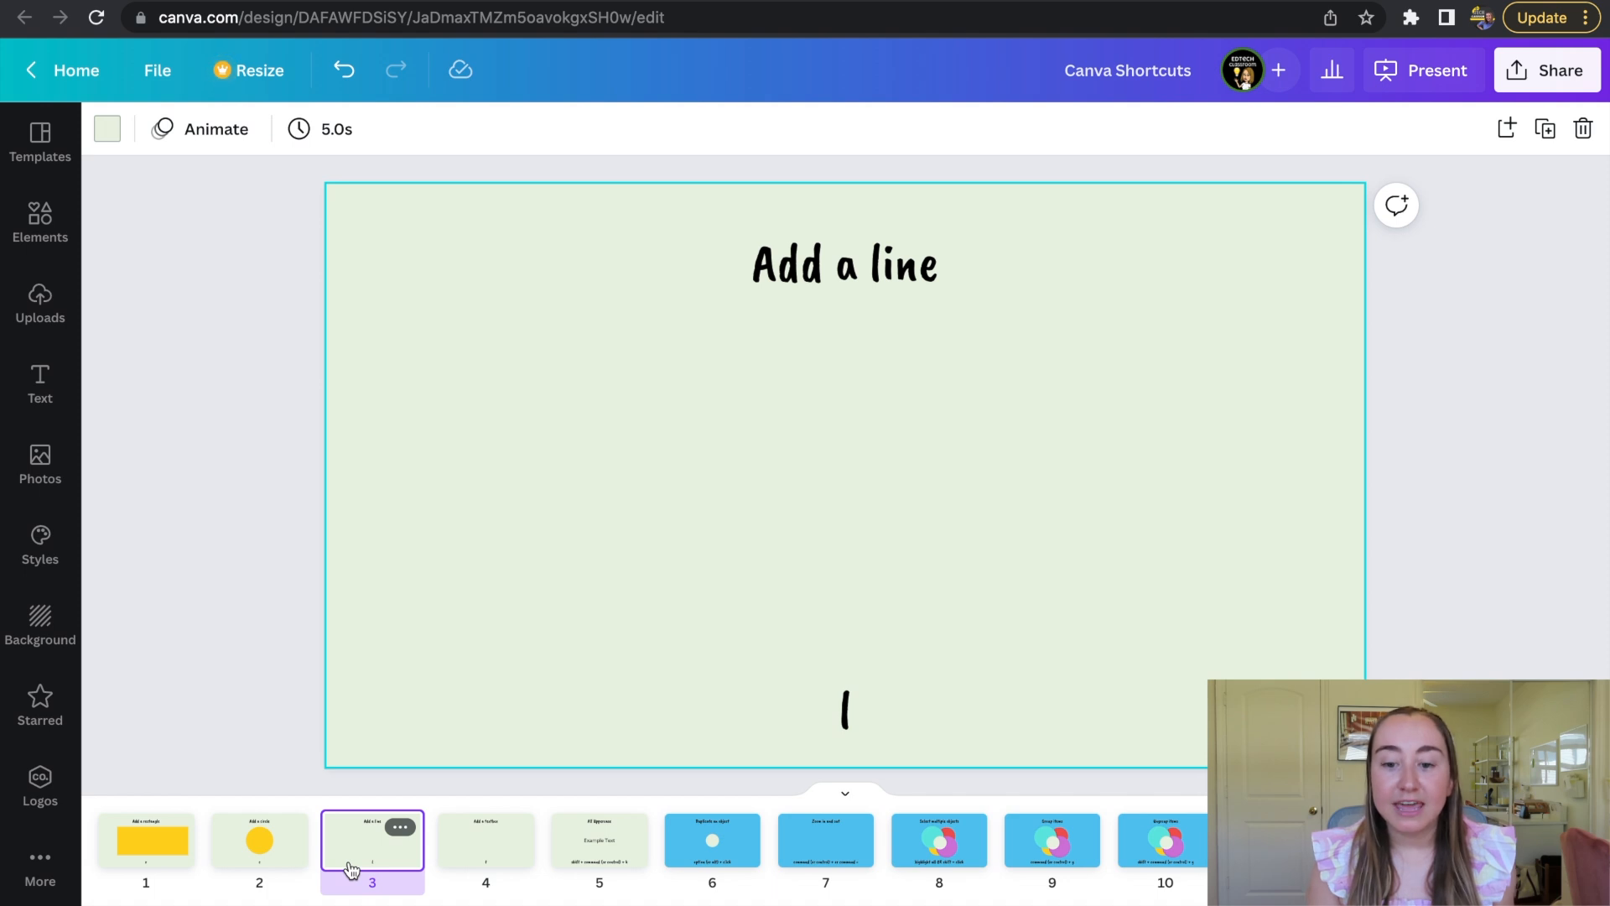
pyautogui.press('l')
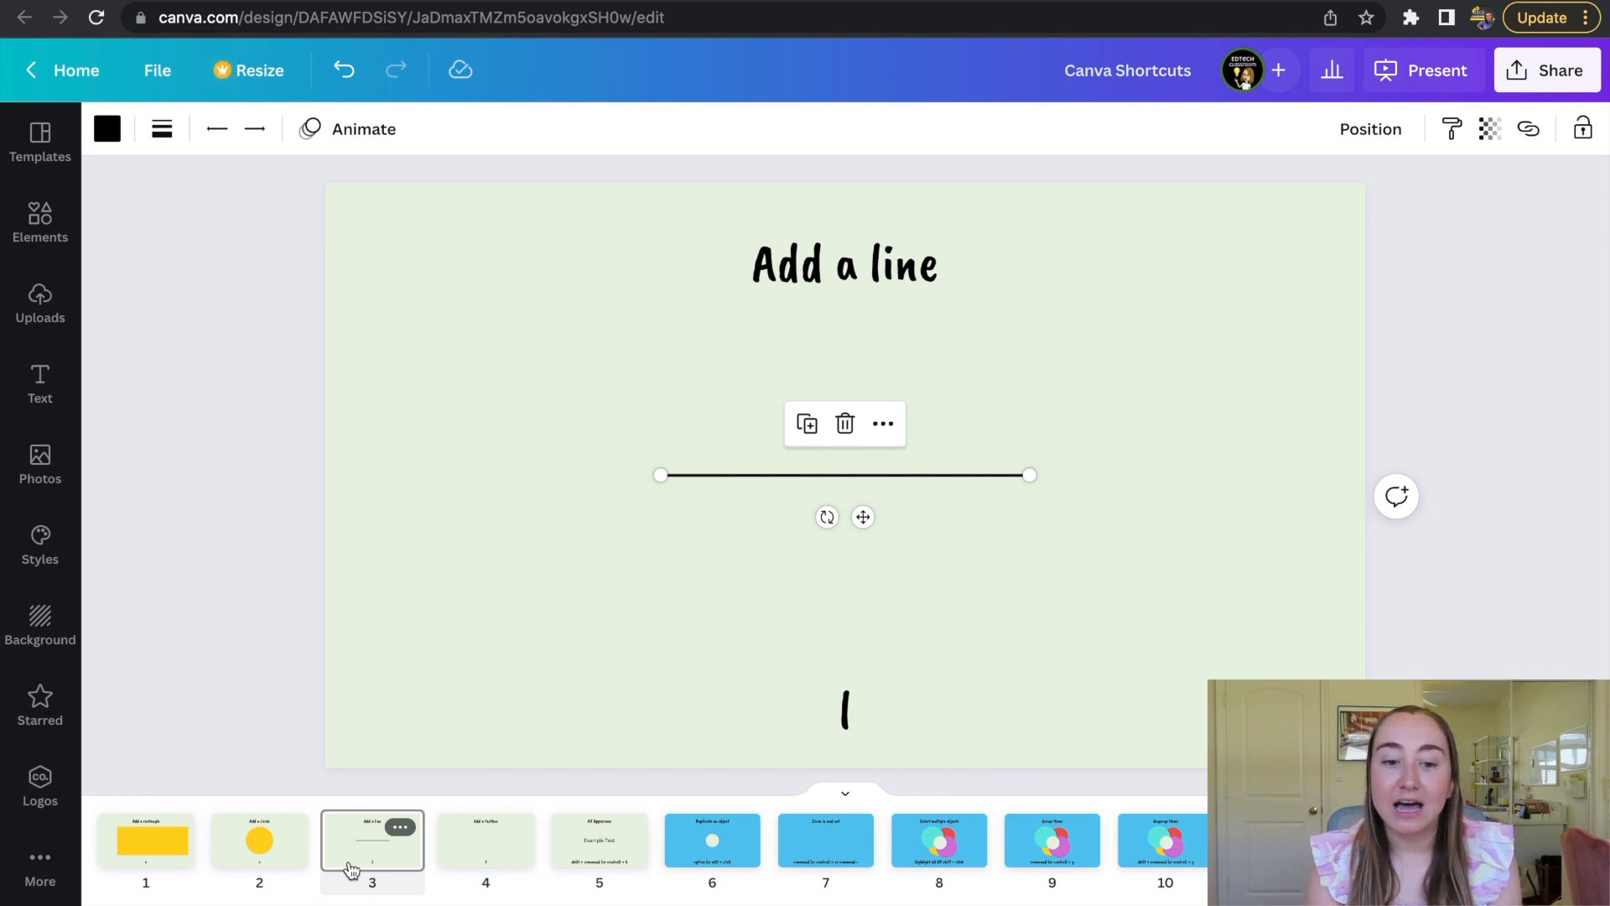
# Step: Add a default text box to the "Add a textbox" page
pyautogui.click(466, 864)
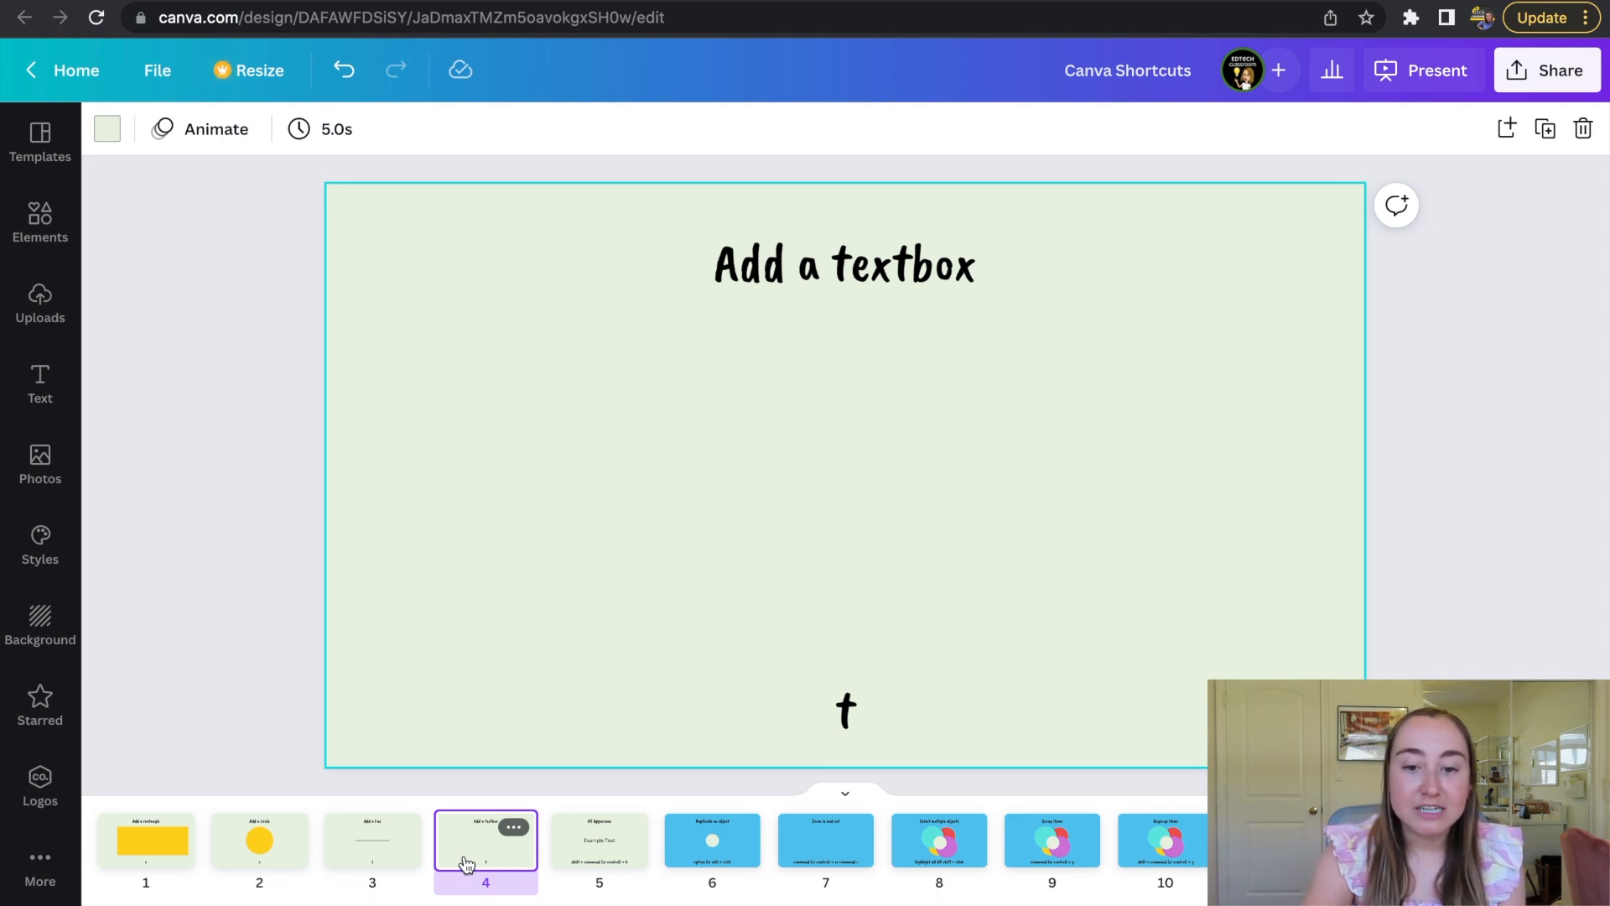
pyautogui.press('t')
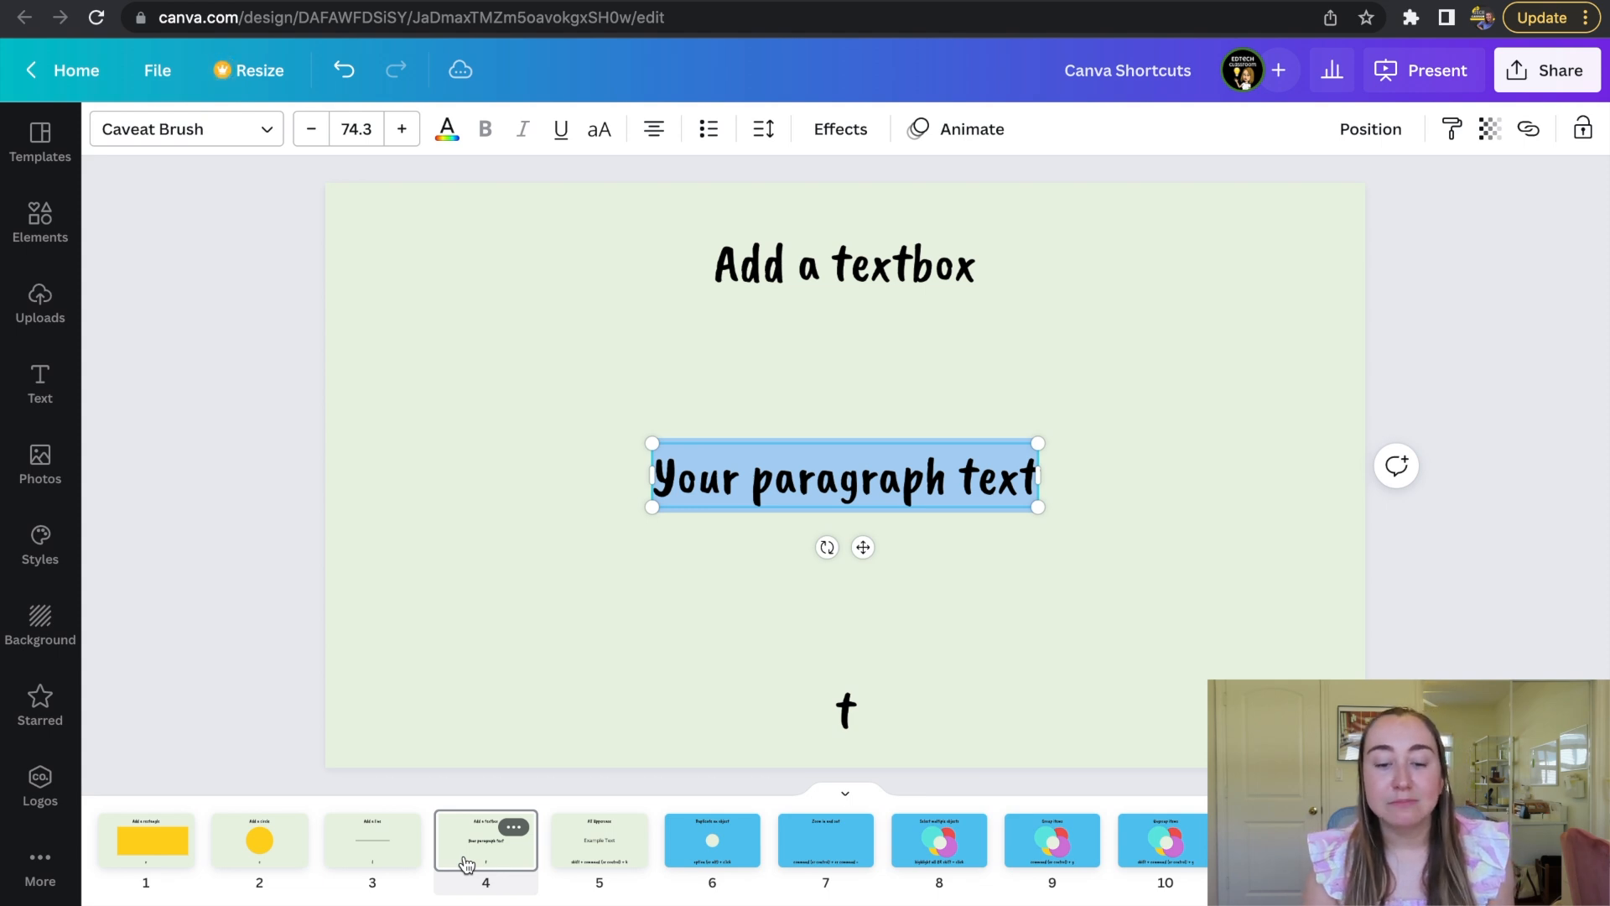
# Step: Toggle all-uppercase on and back off for the "Example Text" on page 5
pyautogui.click(584, 862)
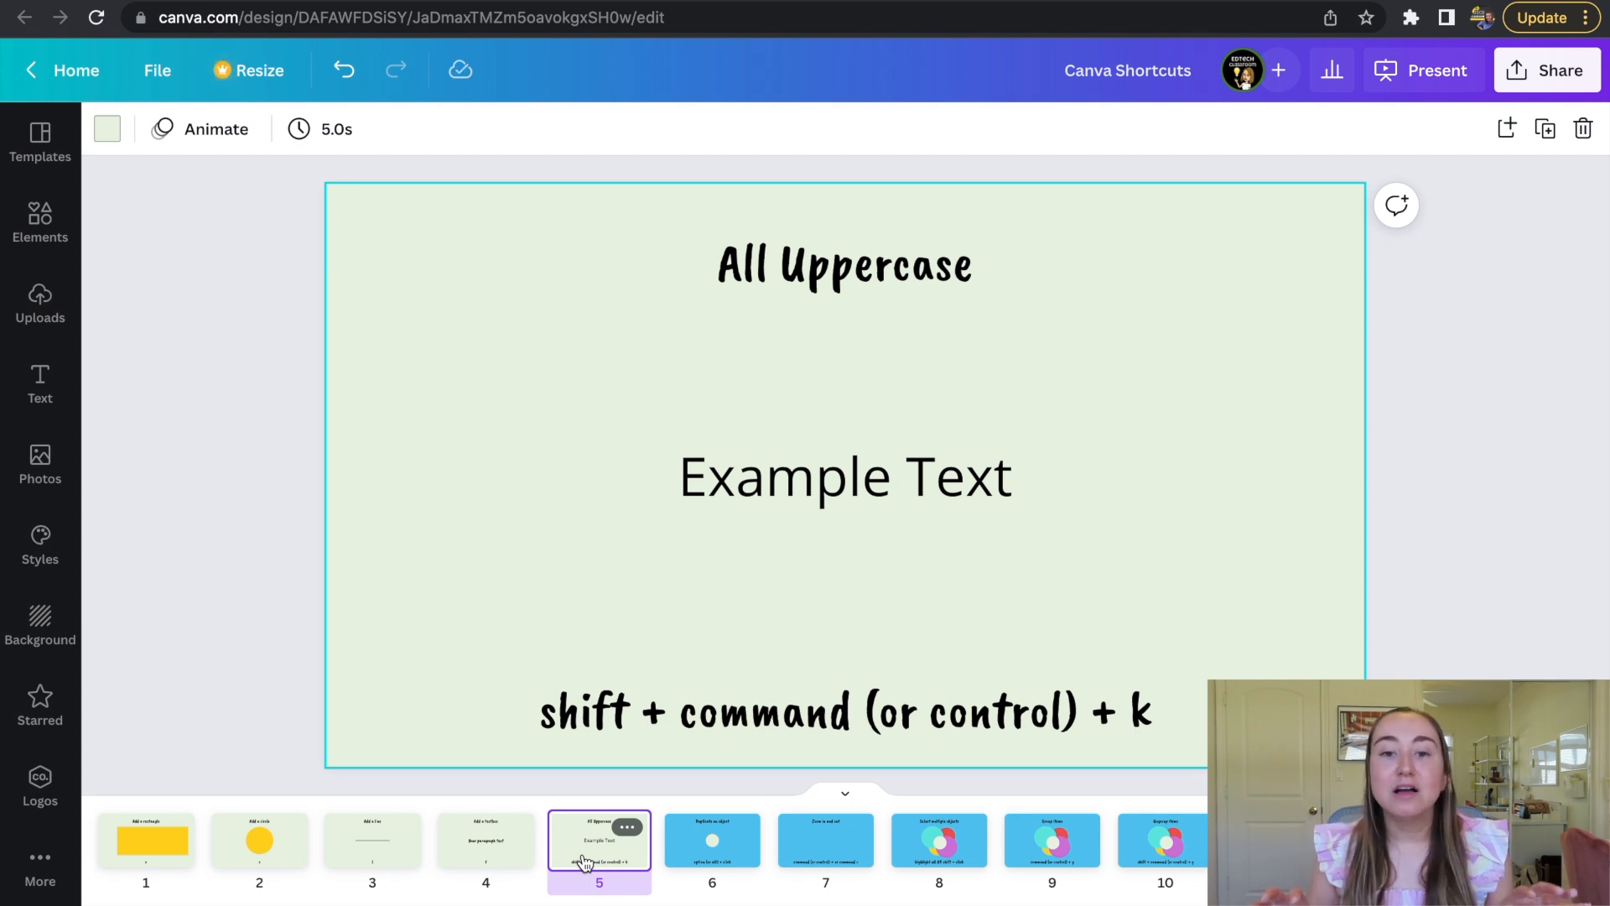
pyautogui.click(837, 495)
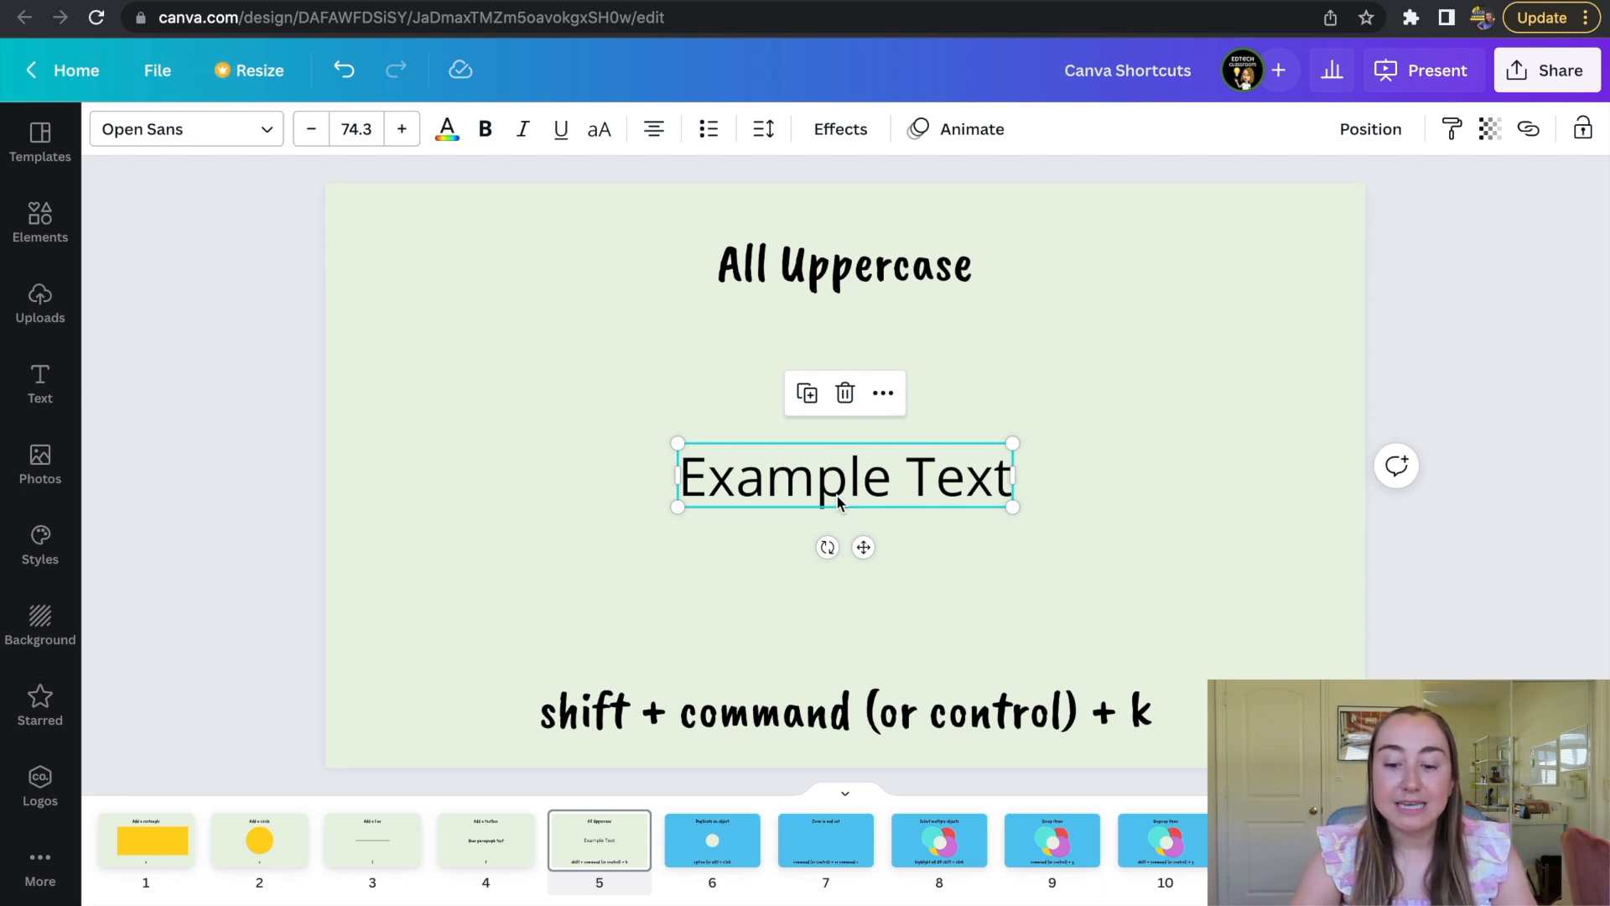
pyautogui.hotkey('shift', 'ctrl', 'k')
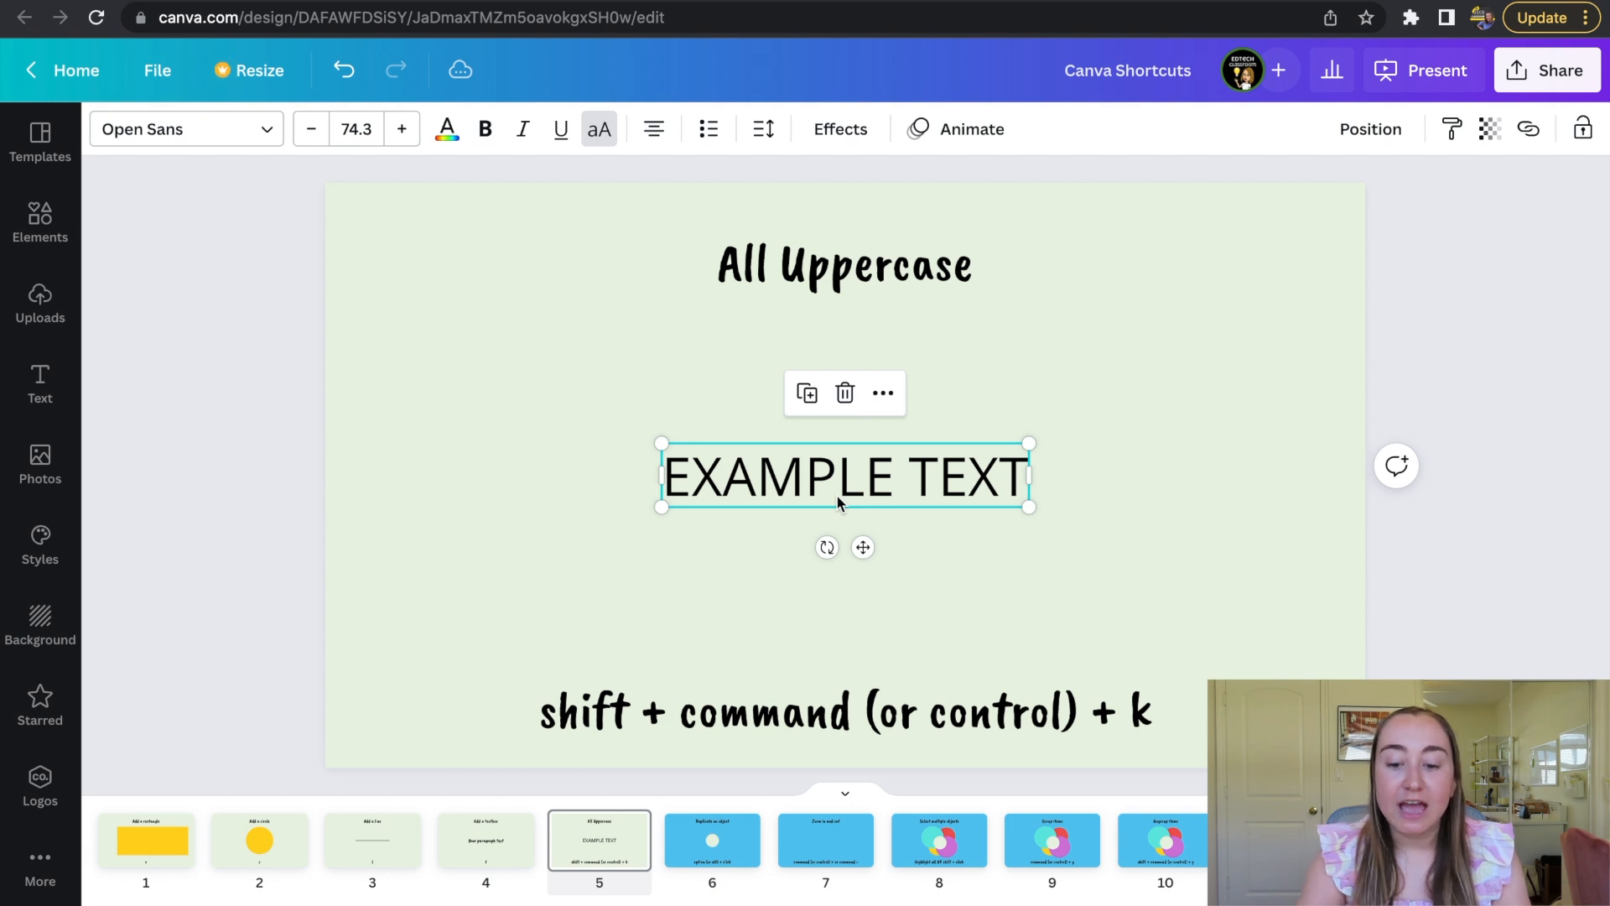
pyautogui.hotkey('shift', 'ctrl', 'k')
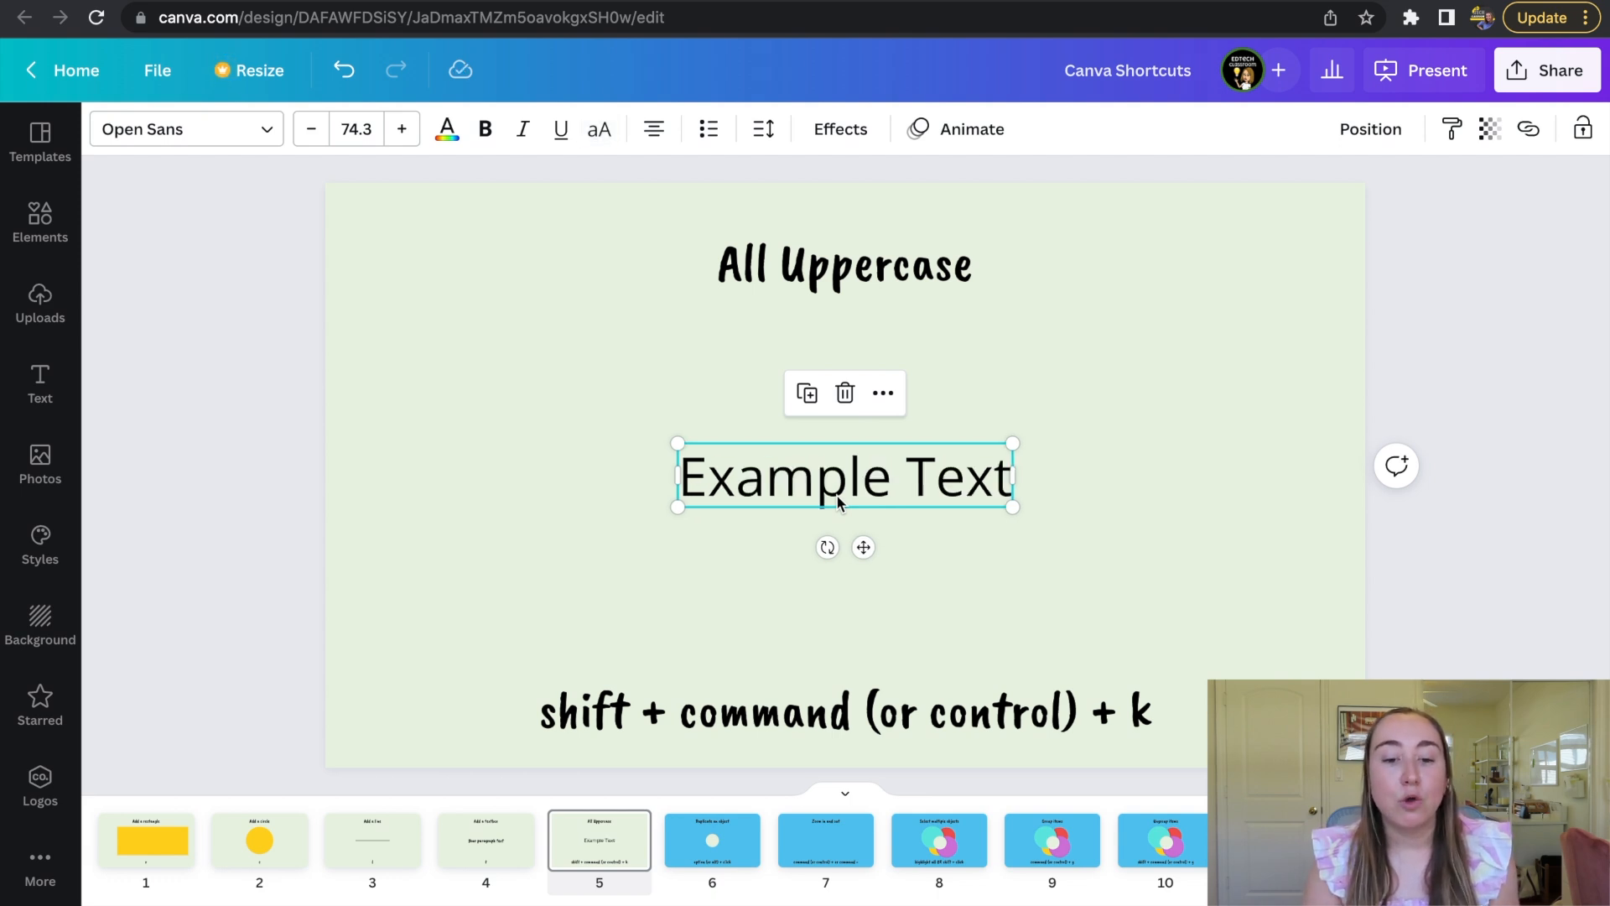
# Step: Duplicate the circle on page 6, placing the copy to its right, level with it and with a gap of 55
pyautogui.click(714, 867)
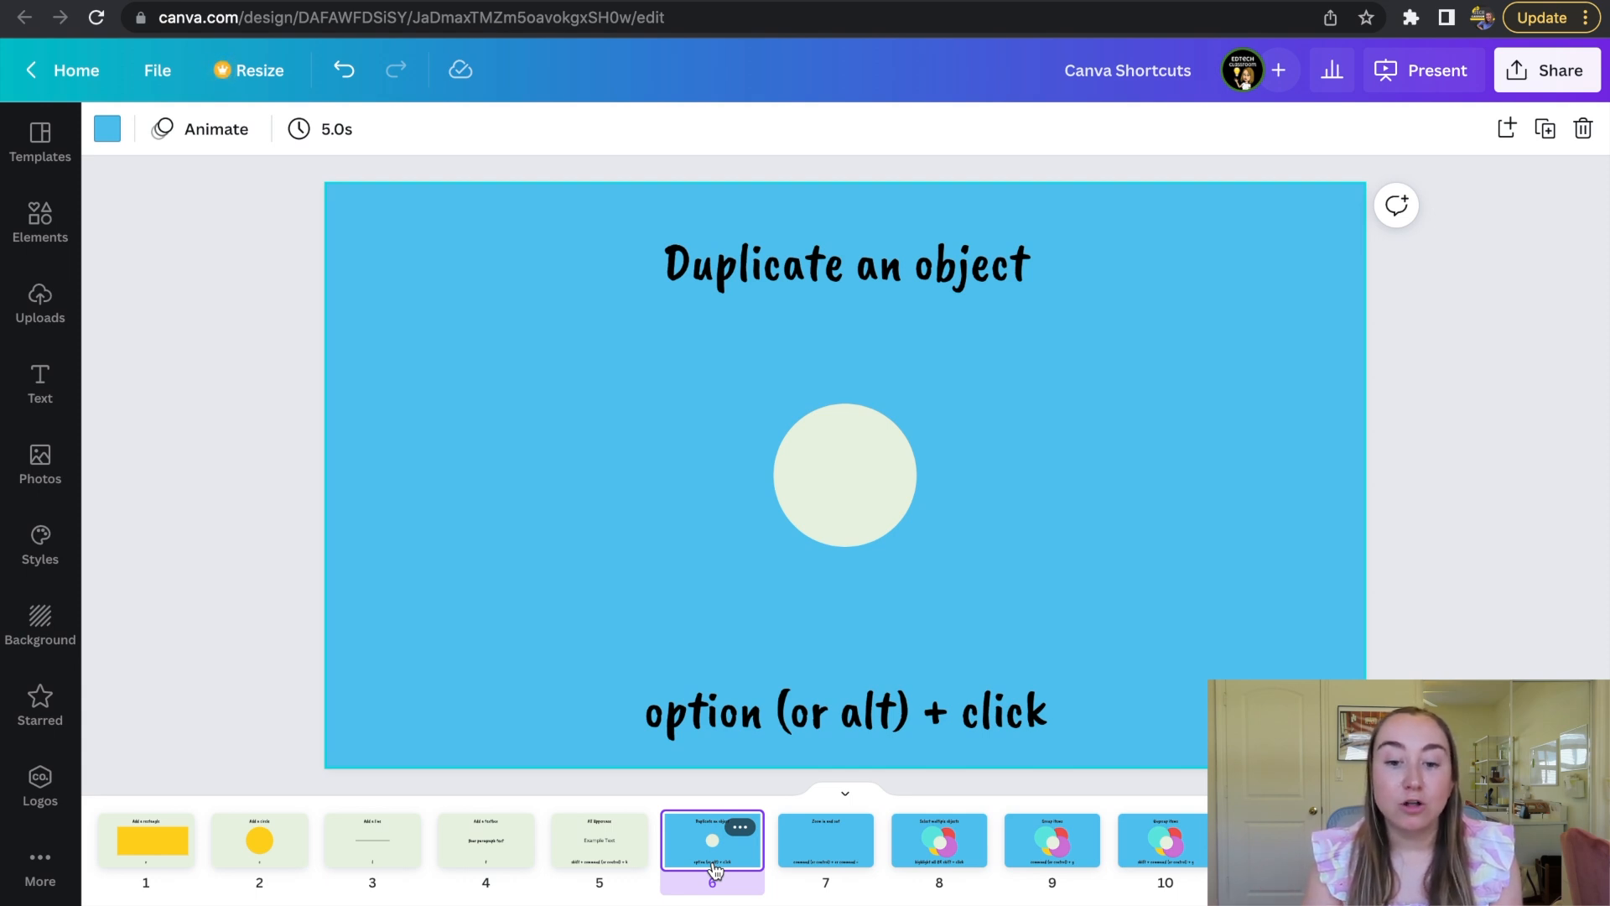
pyautogui.click(831, 502)
pyautogui.moveTo(830, 502); pyautogui.dragTo(1003, 498)
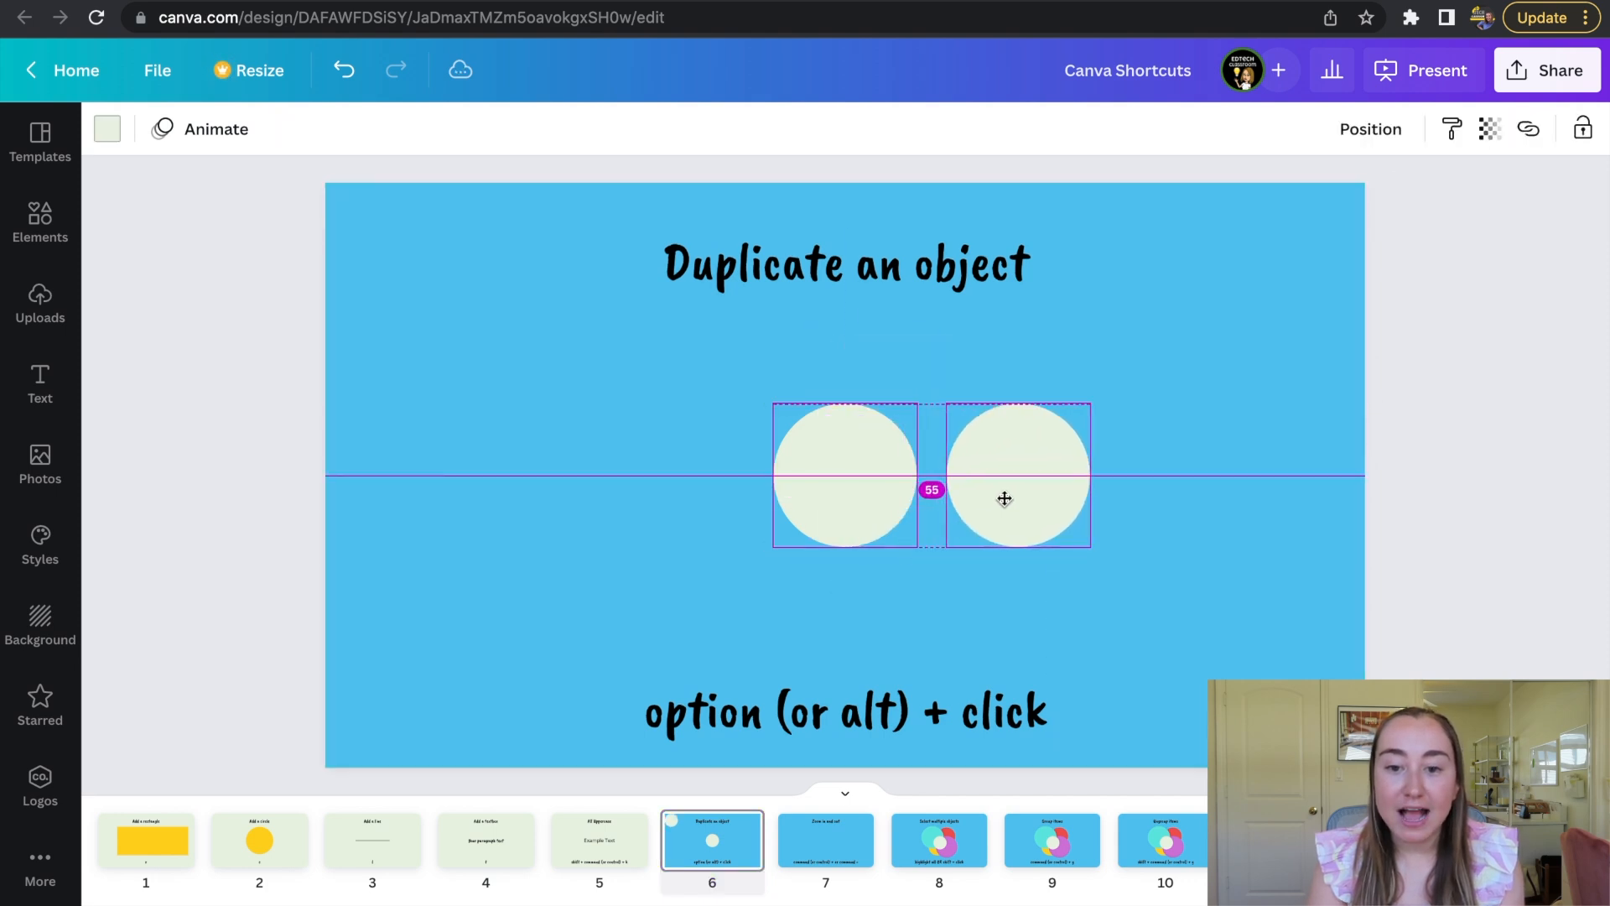
pyautogui.click(1064, 576)
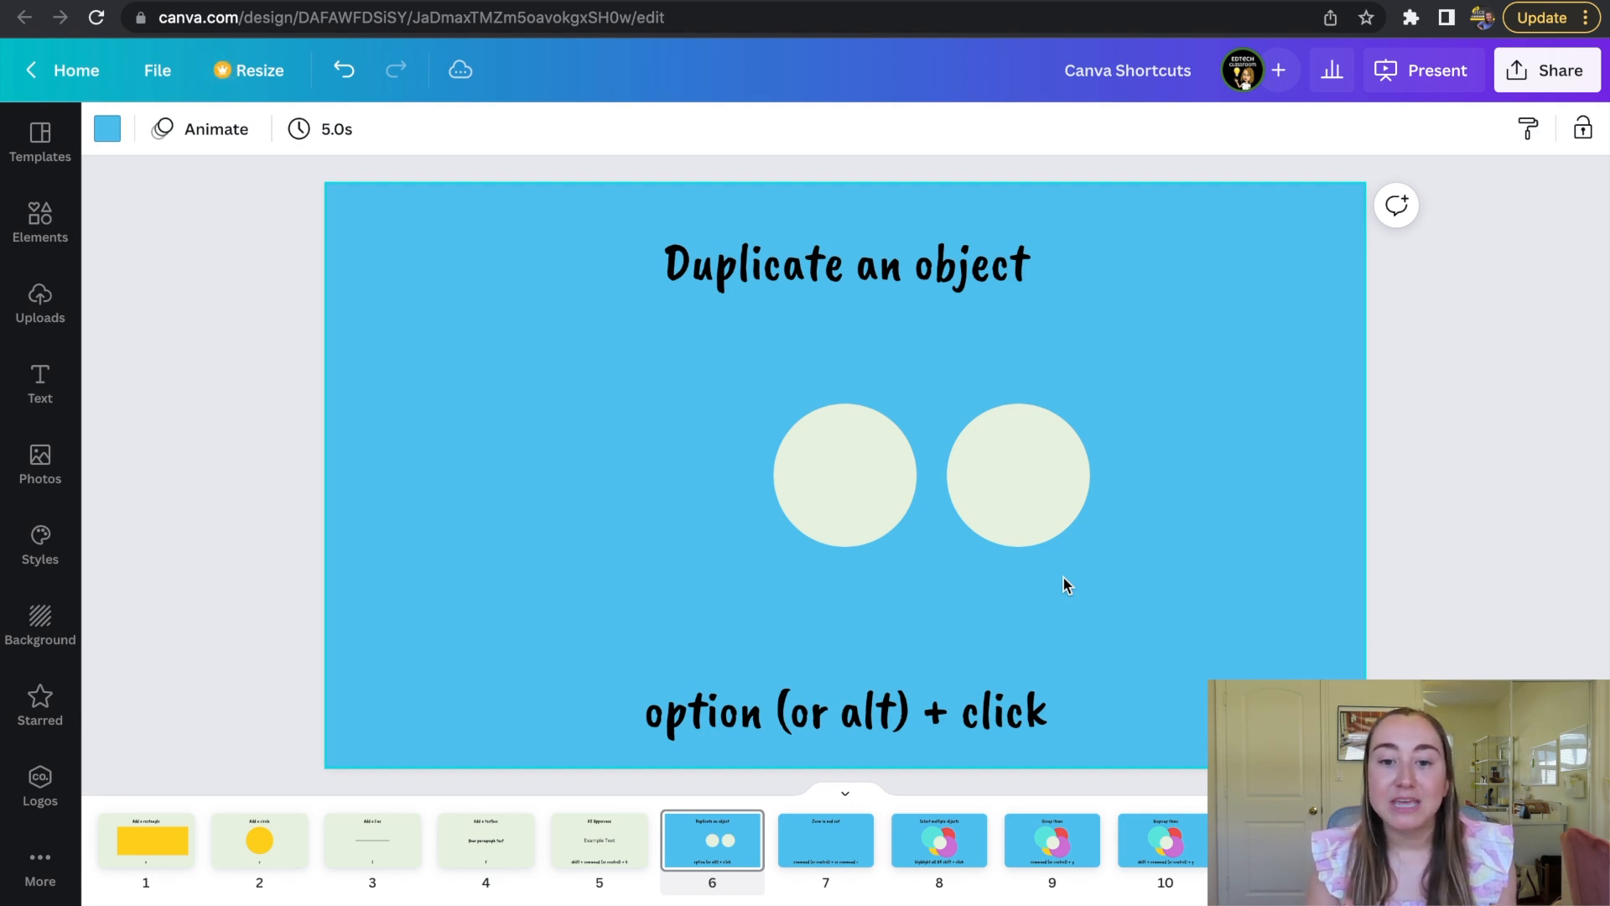
# Step: Zoom in on page 7, "Zoom in and out", and zoom back out
pyautogui.click(791, 847)
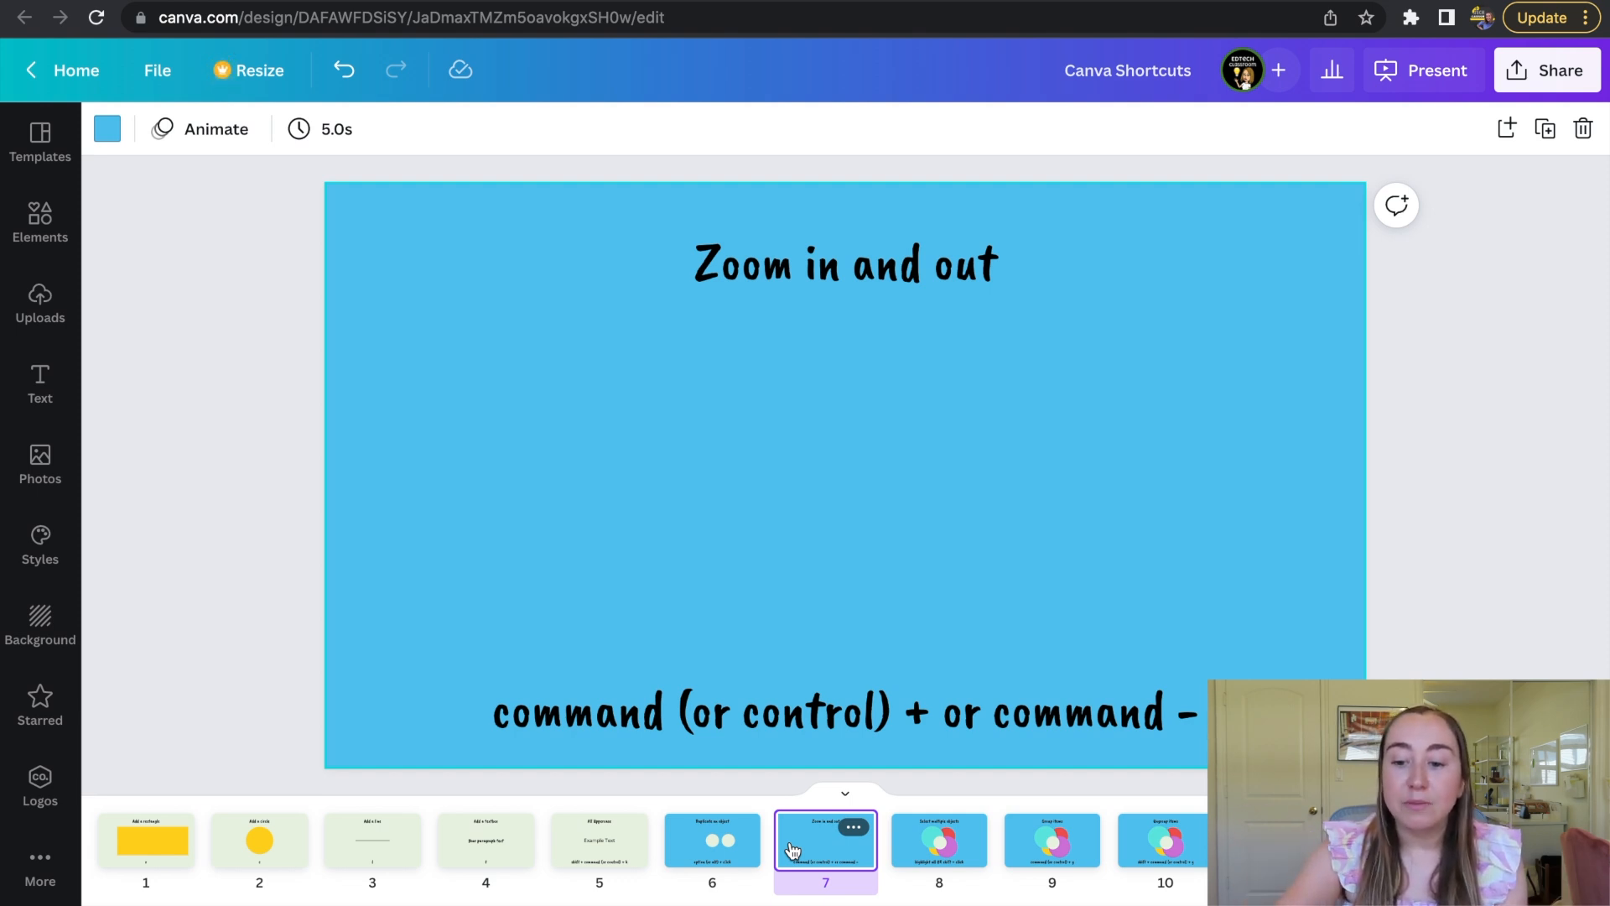
pyautogui.press('super+plus')
pyautogui.press('super+plus')
pyautogui.press('super+plus')
pyautogui.press('super+minus')
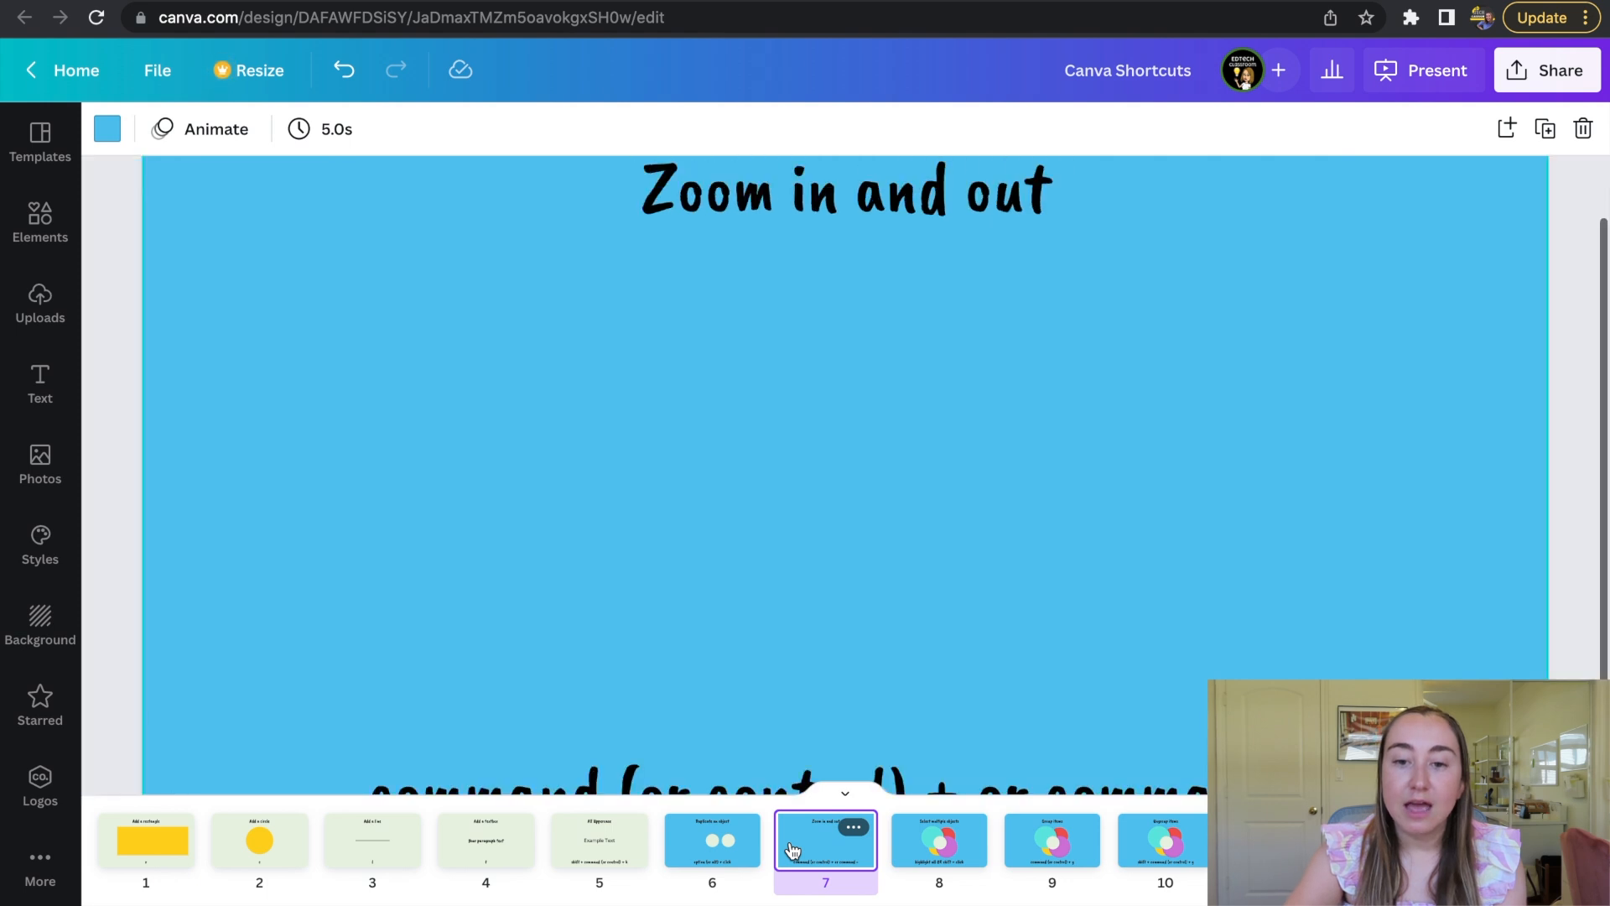
pyautogui.press('super+minus')
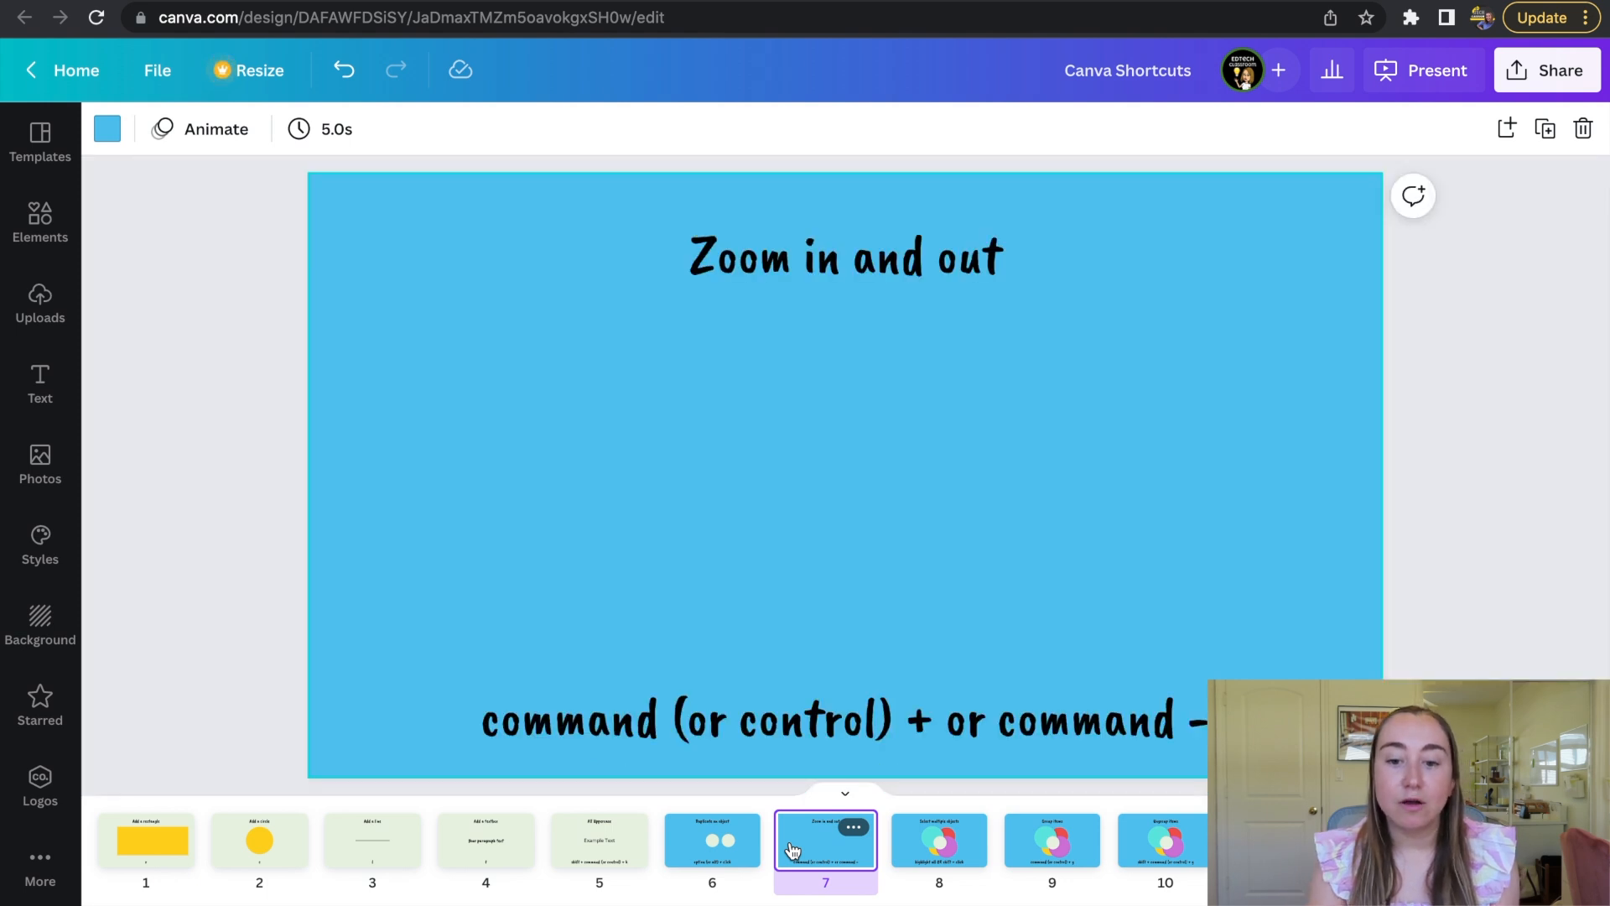
# Step: Select all five circles on page 8 with one selection box and clear the selection
pyautogui.click(939, 843)
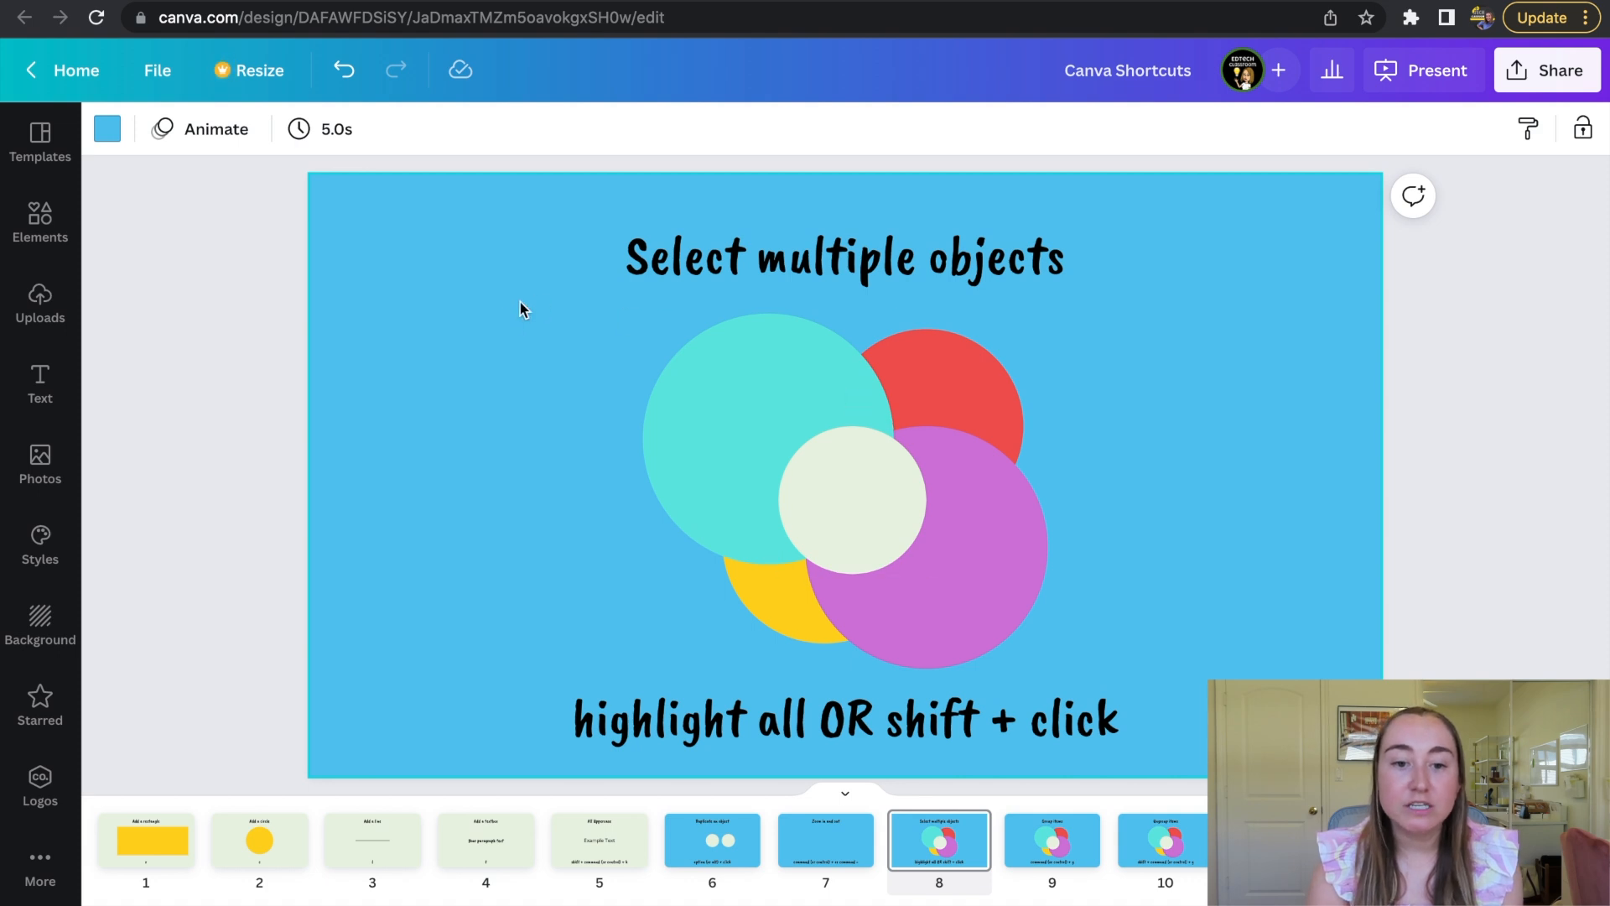
pyautogui.moveTo(504, 337); pyautogui.dragTo(1073, 660)
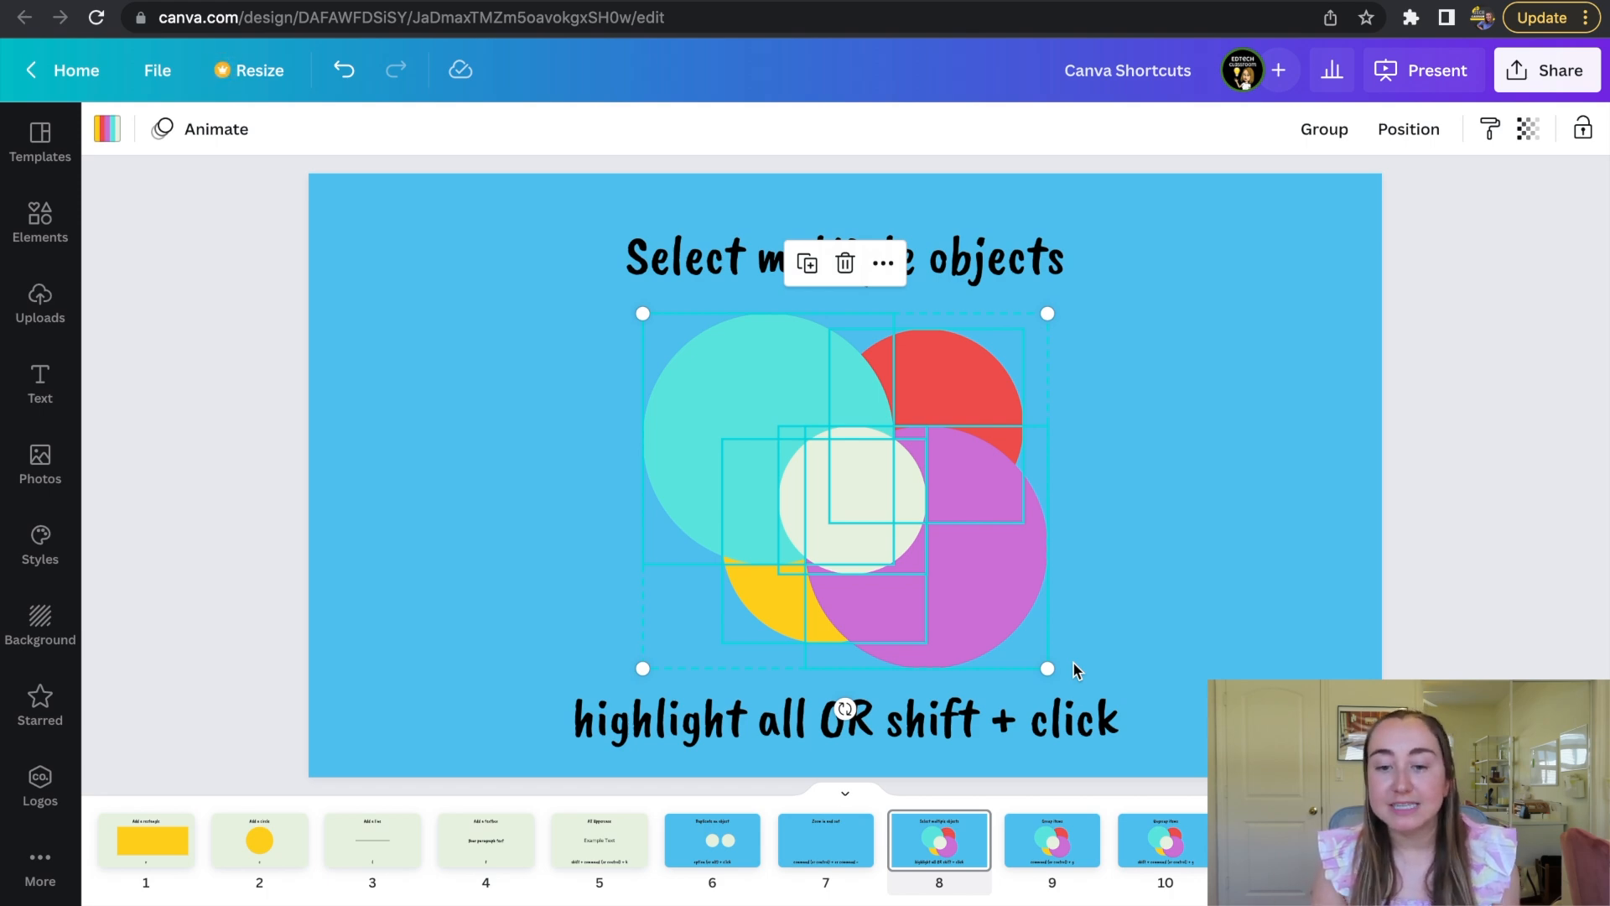
pyautogui.click(1222, 470)
# Step: On page 8, select the turquoise, pale green, purple and red circles together and move them right and slightly up, leaving the yellow one
pyautogui.click(772, 405)
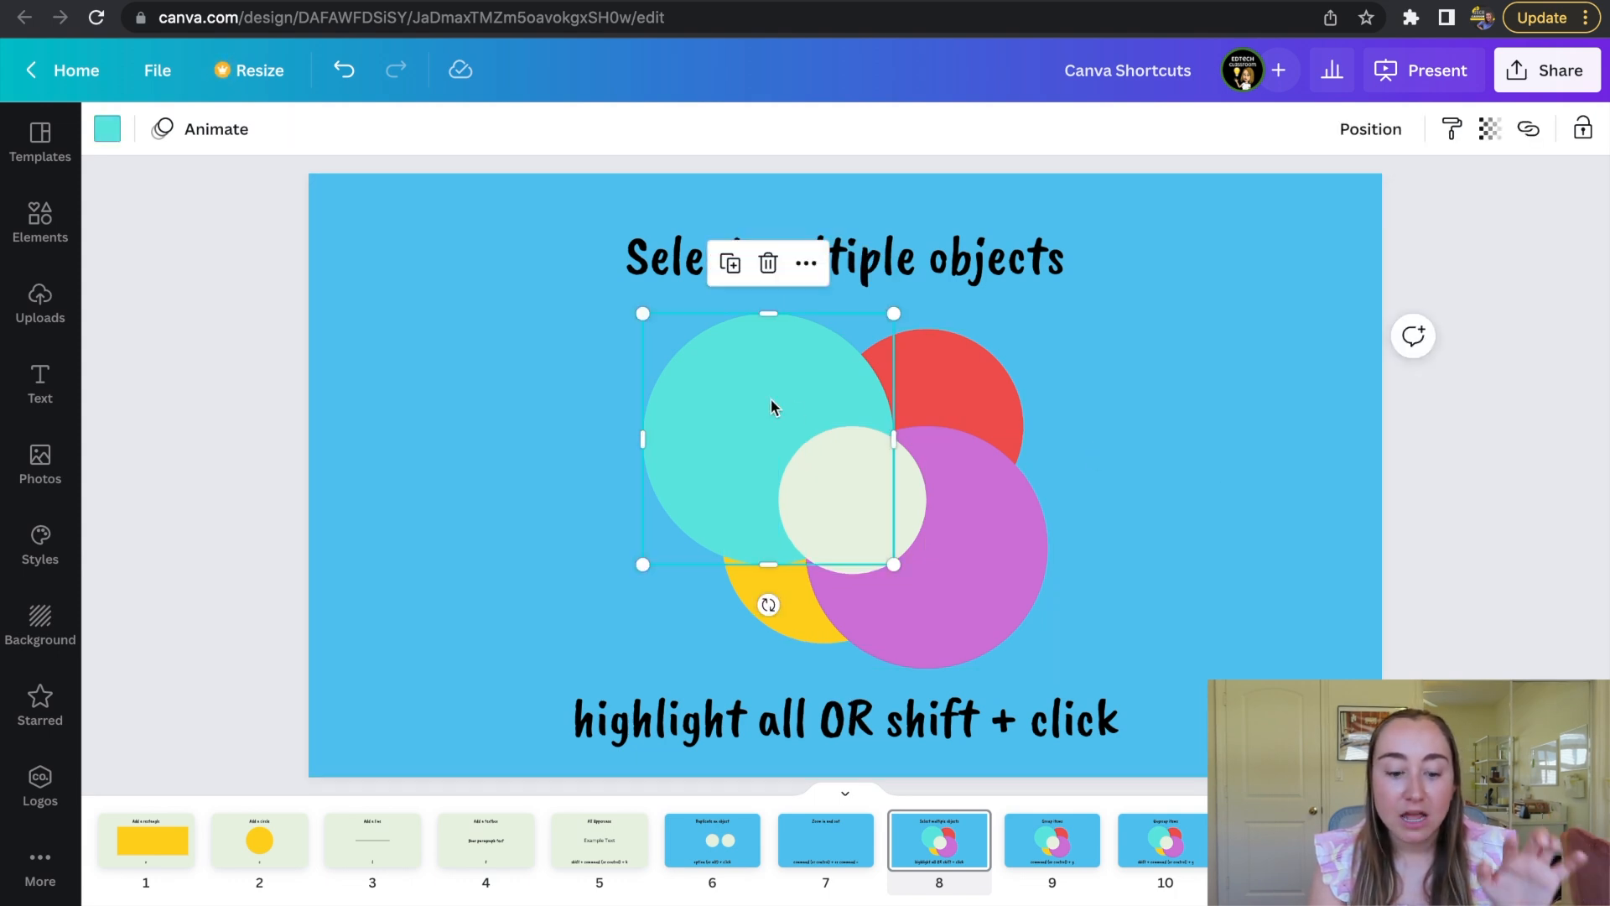
pyautogui.keyDown('shift'); pyautogui.click(827, 495); pyautogui.keyUp('shift')
pyautogui.keyDown('shift'); pyautogui.click(922, 613); pyautogui.keyUp('shift')
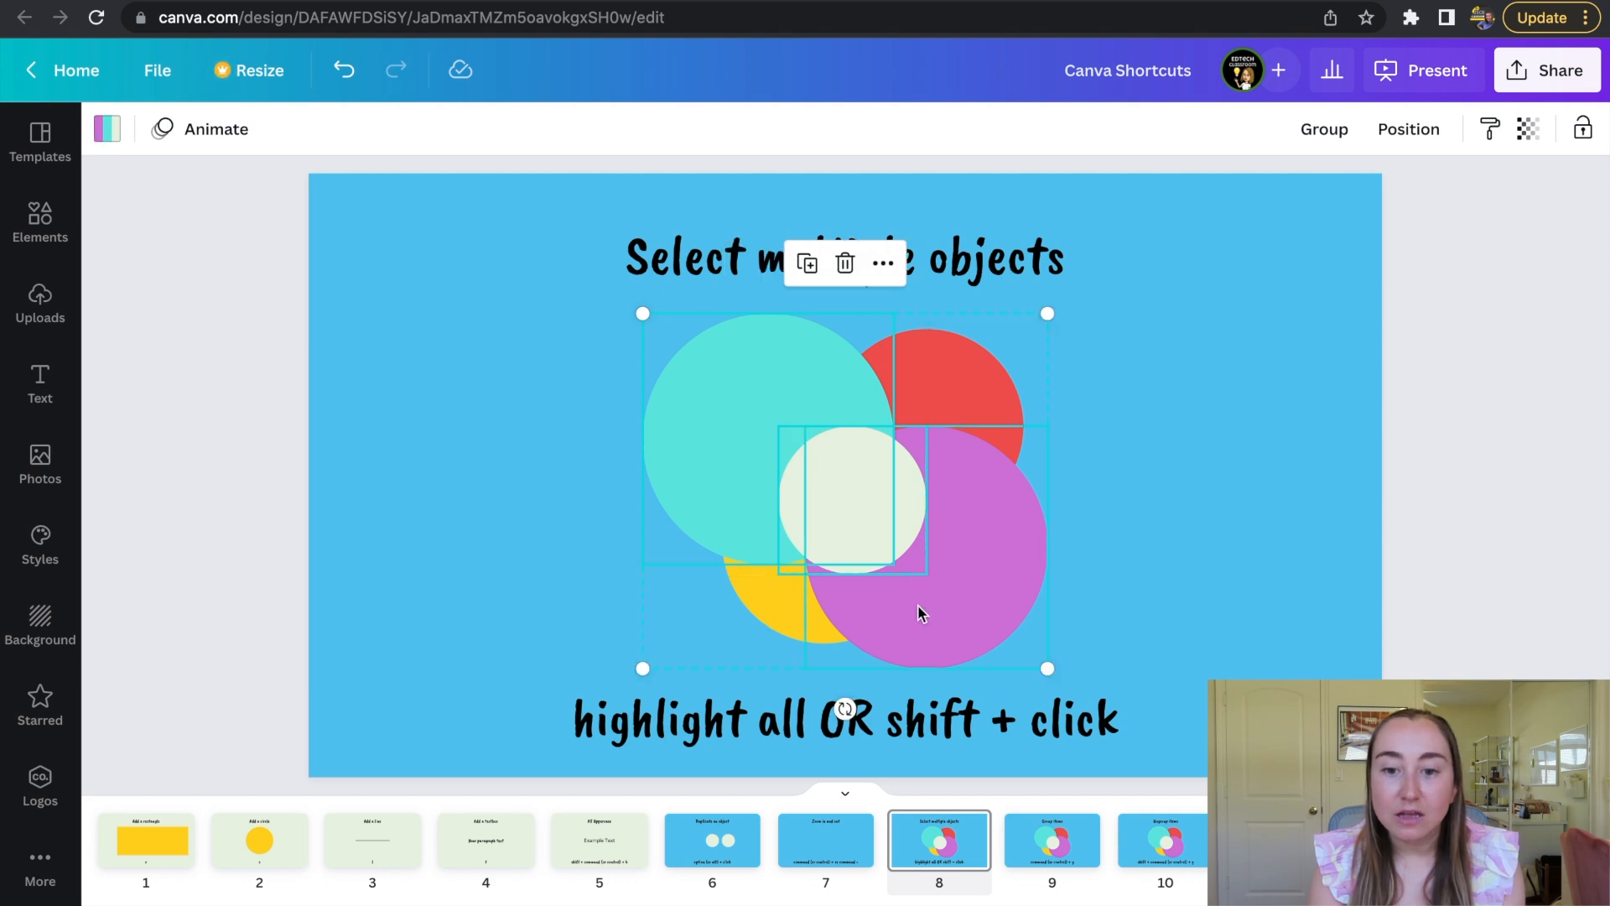
pyautogui.keyDown('shift'); pyautogui.click(969, 354); pyautogui.keyUp('shift')
pyautogui.moveTo(971, 567); pyautogui.dragTo(1163, 557)
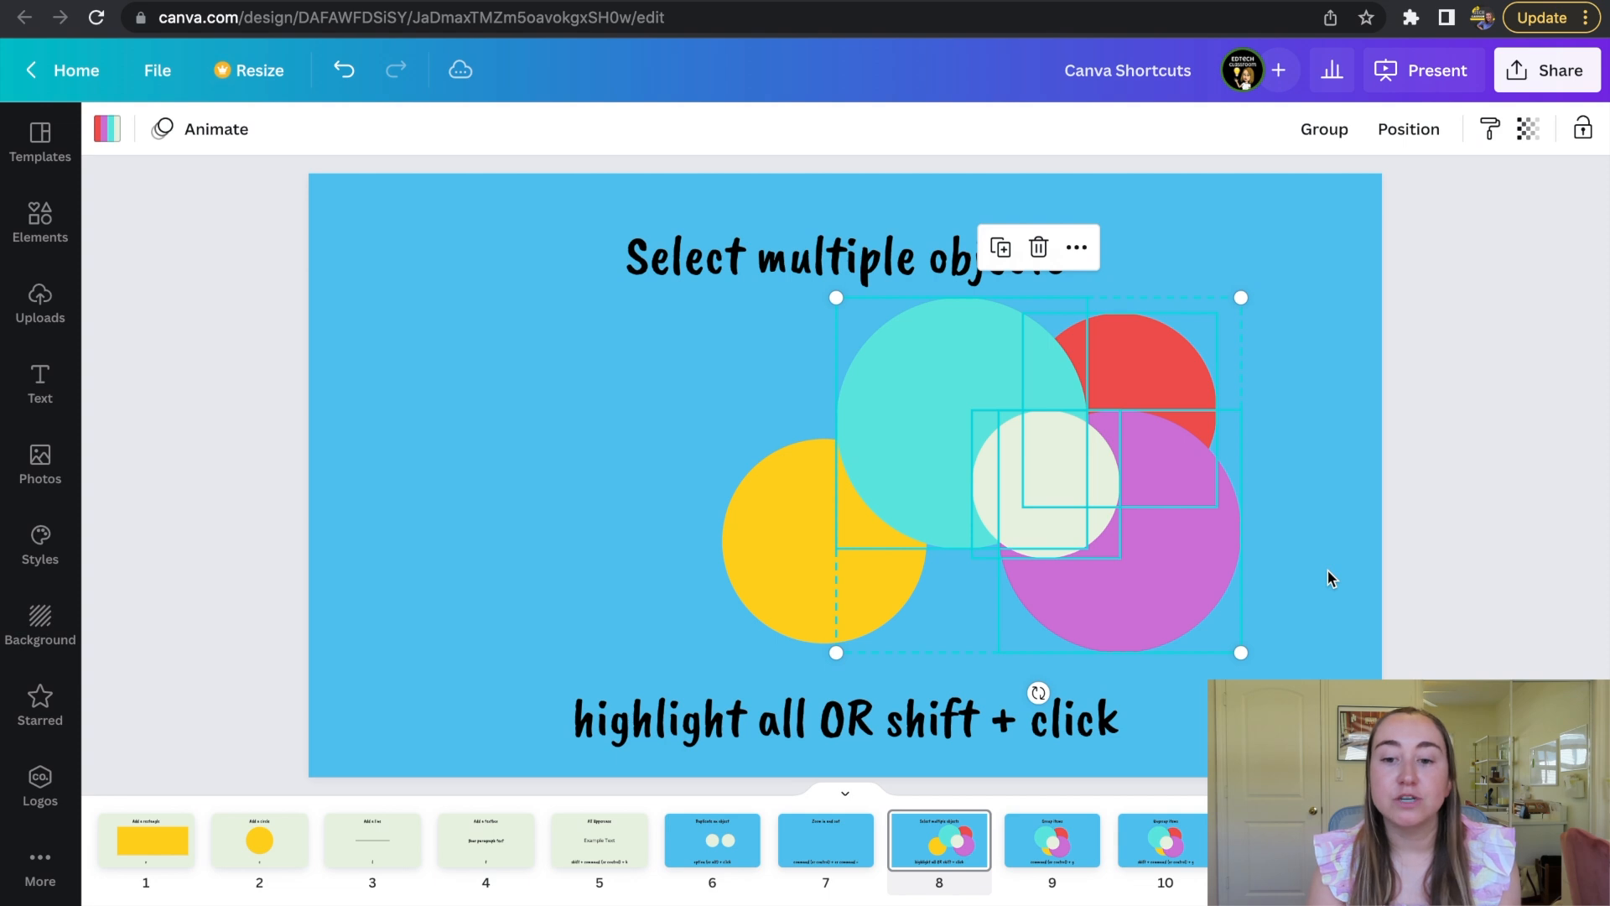
pyautogui.click(1332, 579)
# Step: Group all five overlapping circles on the "Group items" page
pyautogui.click(1048, 850)
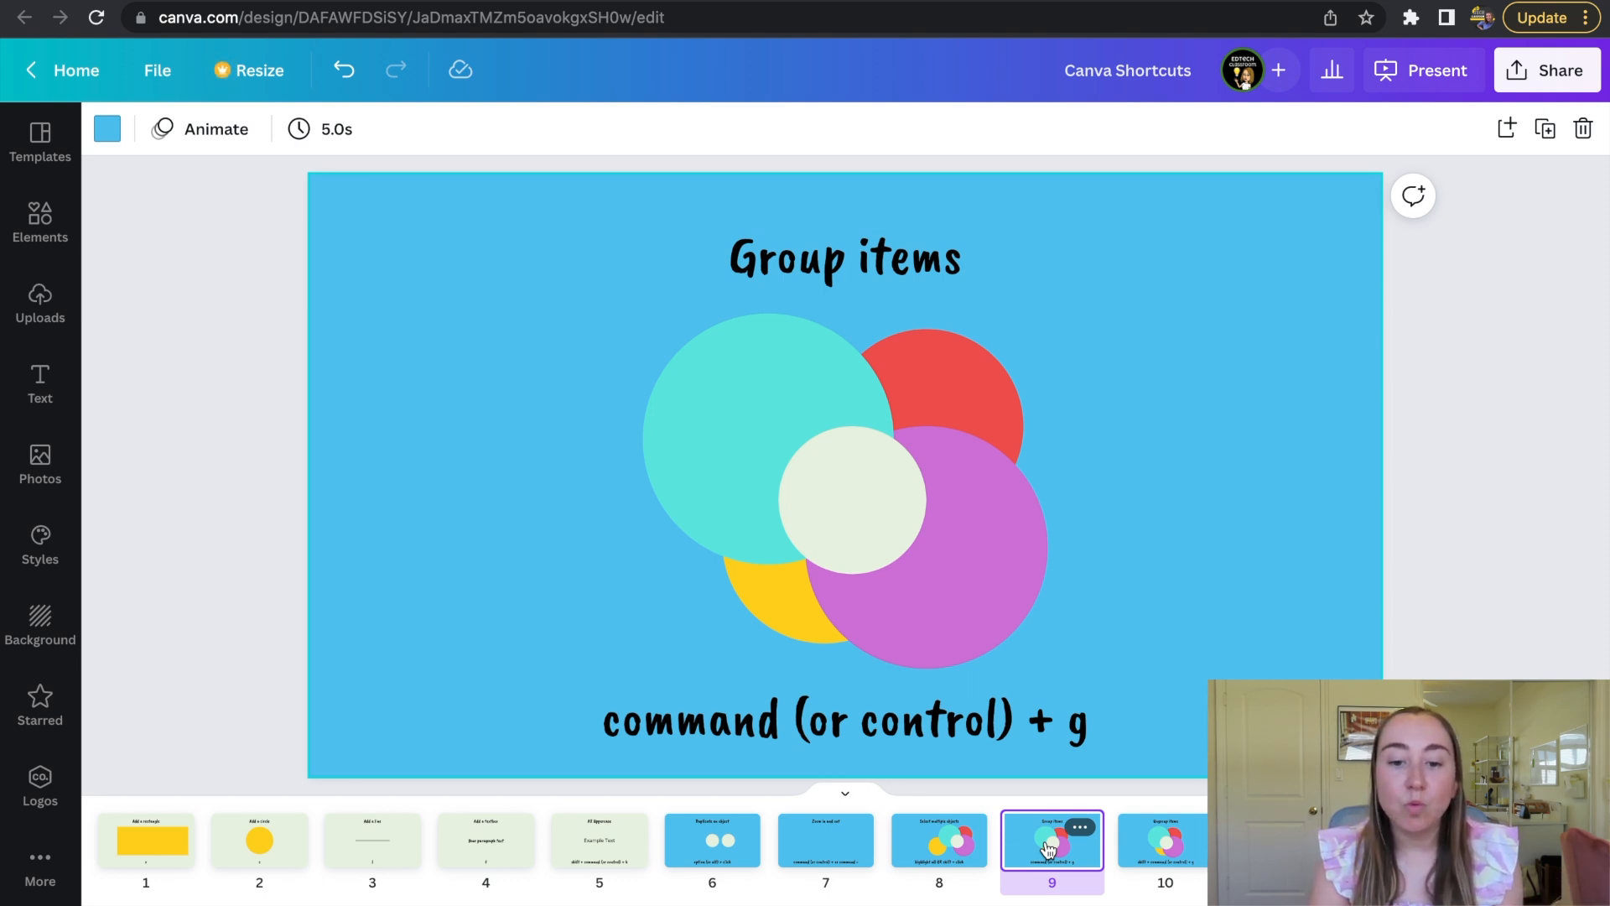
pyautogui.moveTo(559, 336); pyautogui.dragTo(1094, 629)
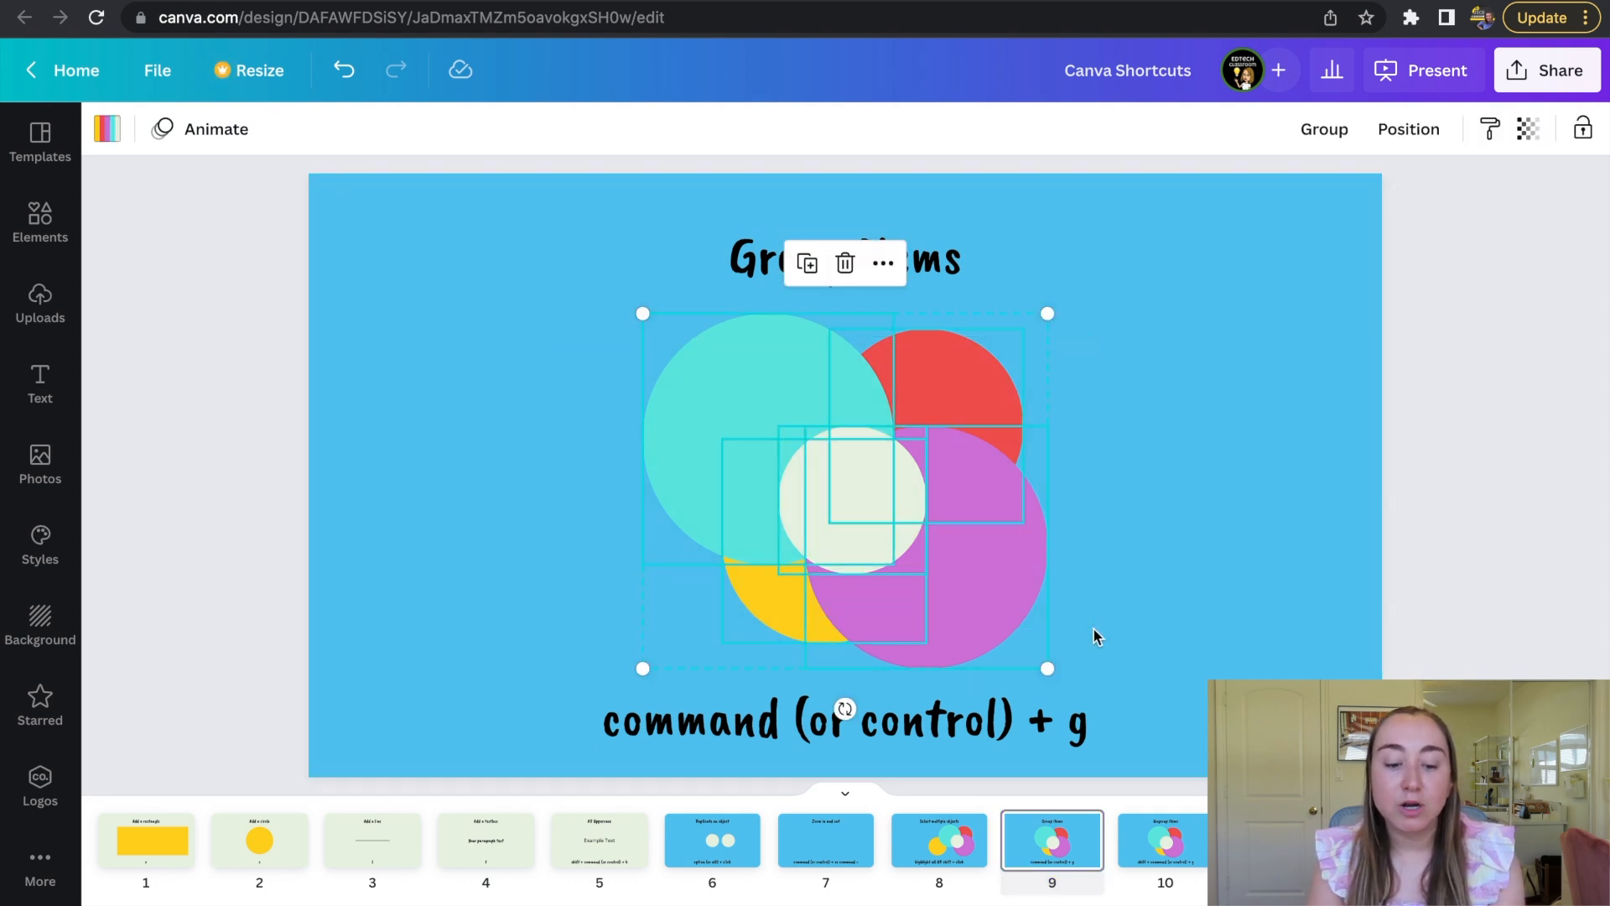
pyautogui.press('super+g')
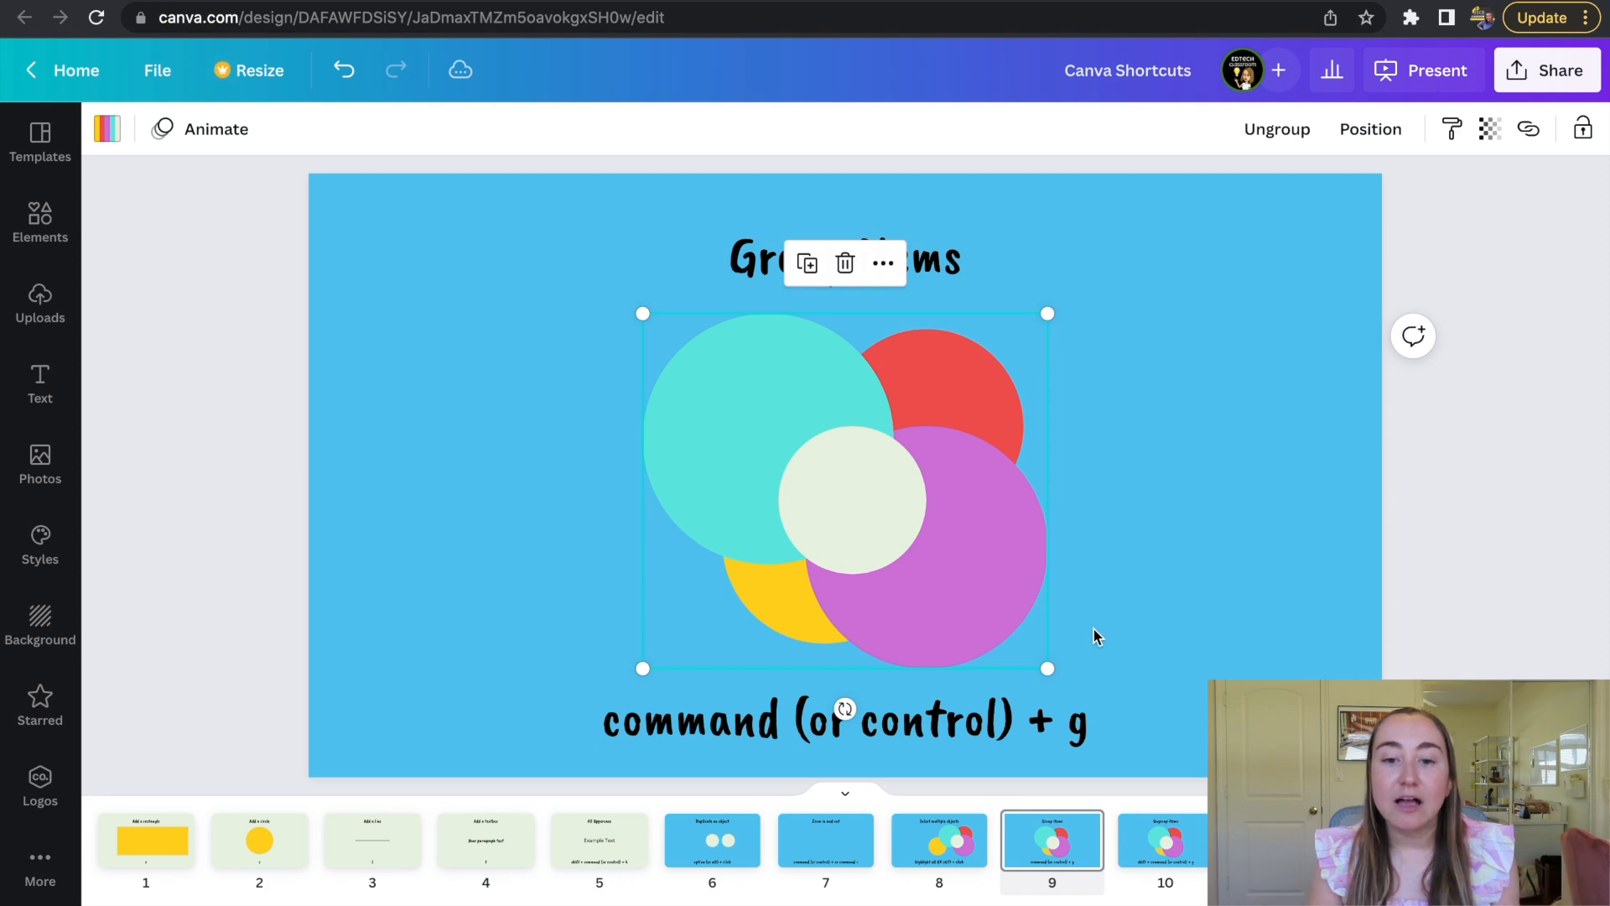
# Step: Move the circle group around page 9, scale it down slightly and place it centred between the title and the caption
pyautogui.moveTo(846, 505); pyautogui.dragTo(548, 492)
pyautogui.click(1073, 521)
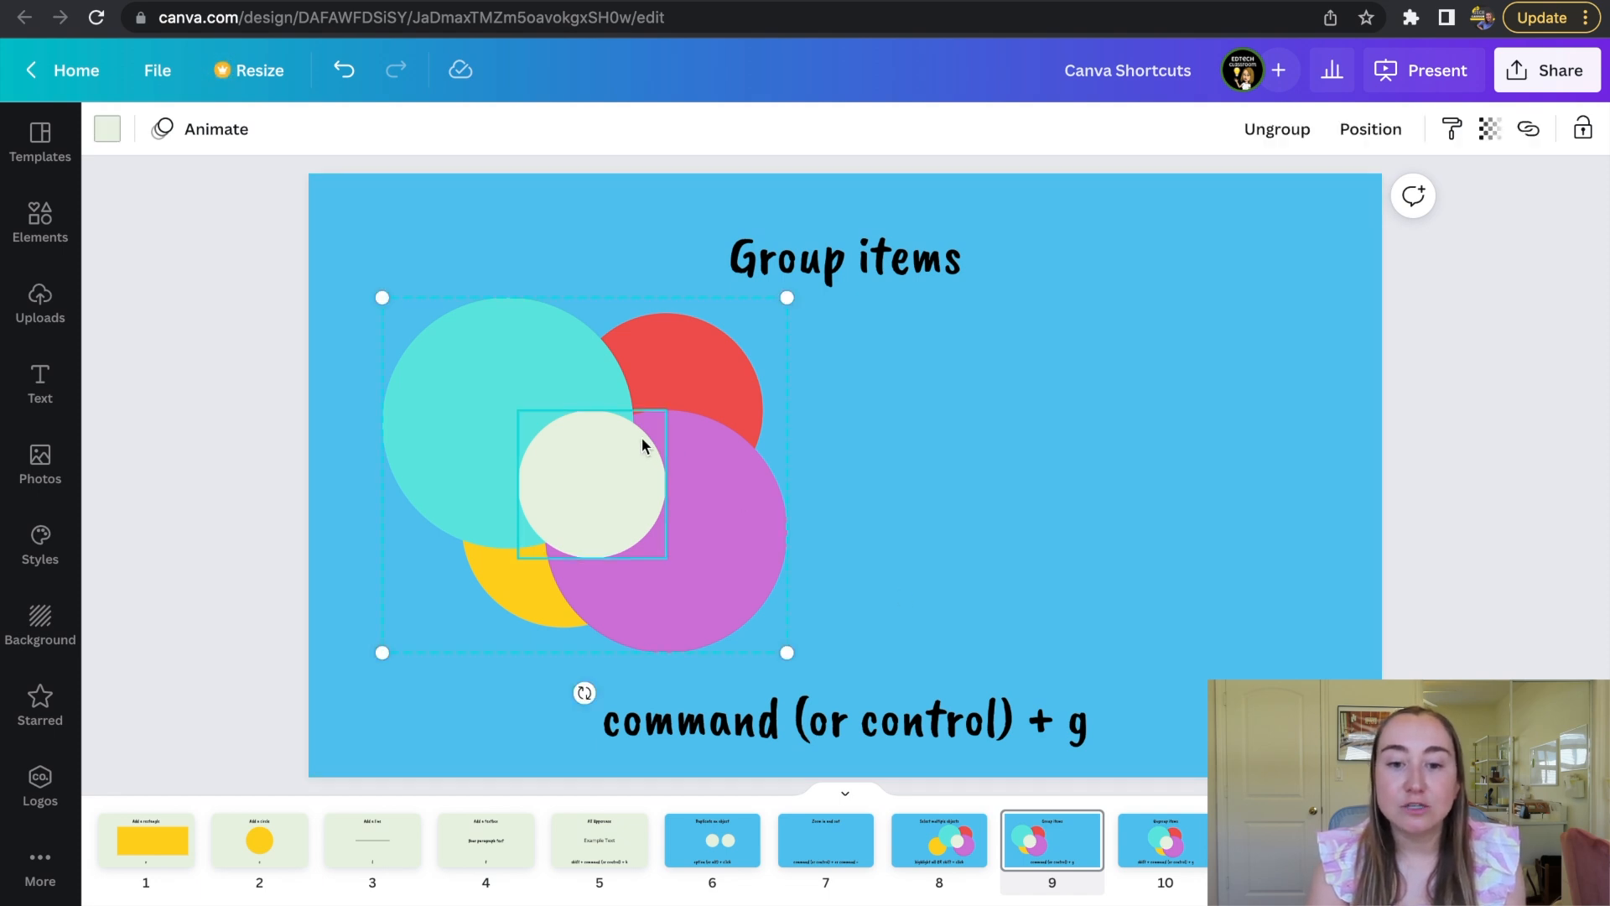
pyautogui.moveTo(643, 445); pyautogui.dragTo(973, 480)
pyautogui.moveTo(1121, 696); pyautogui.dragTo(1065, 643)
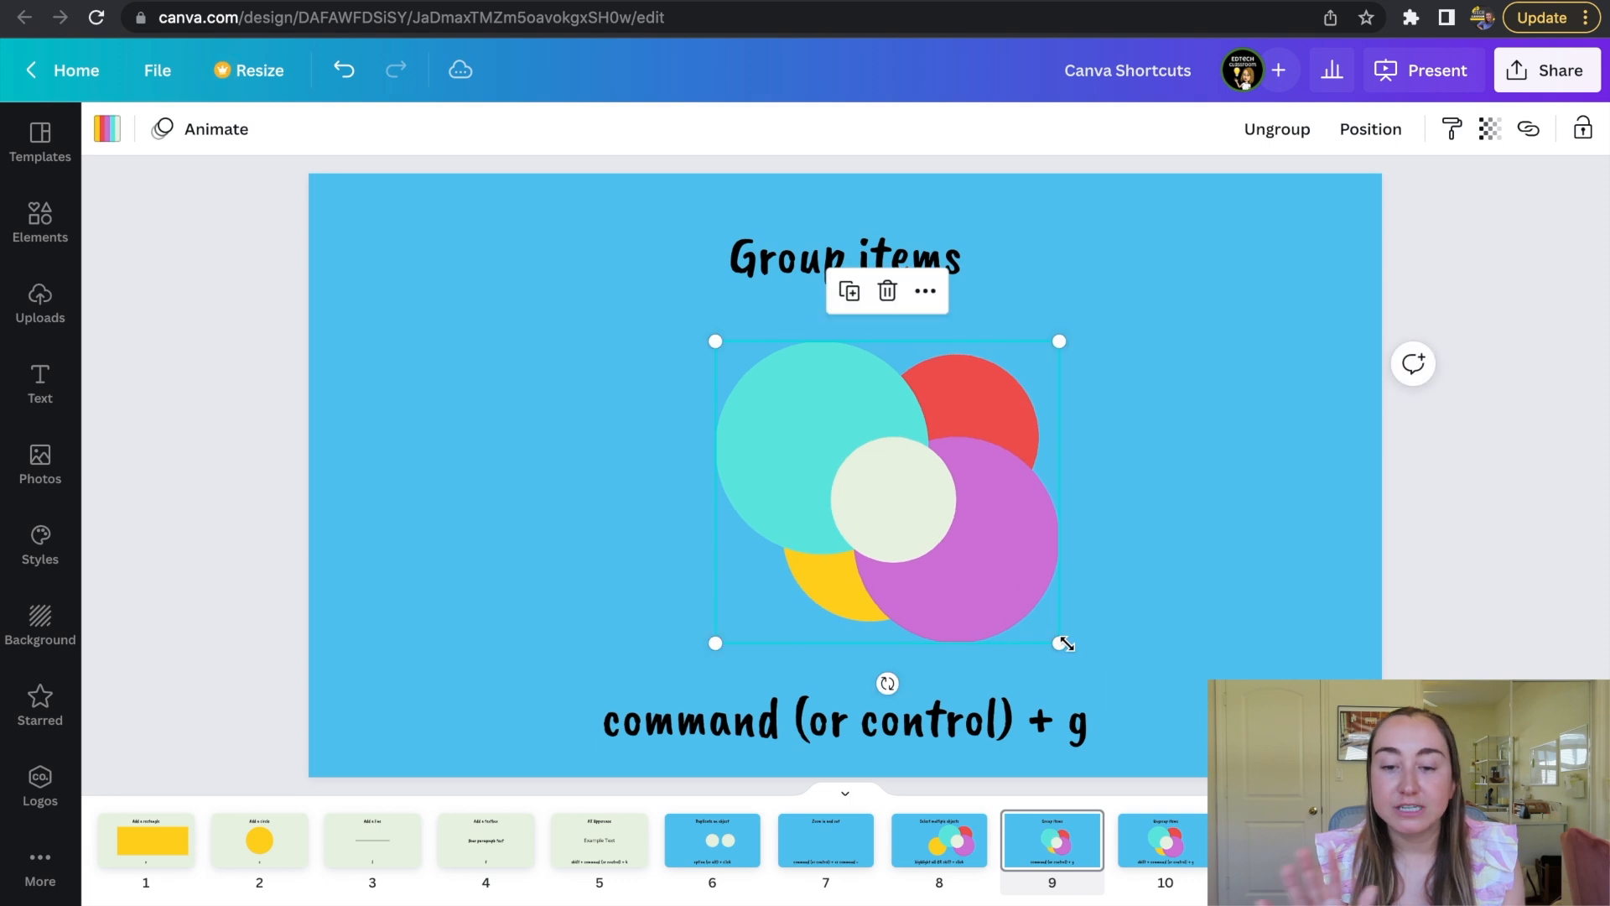
pyautogui.moveTo(981, 561); pyautogui.dragTo(953, 555)
pyautogui.click(1160, 559)
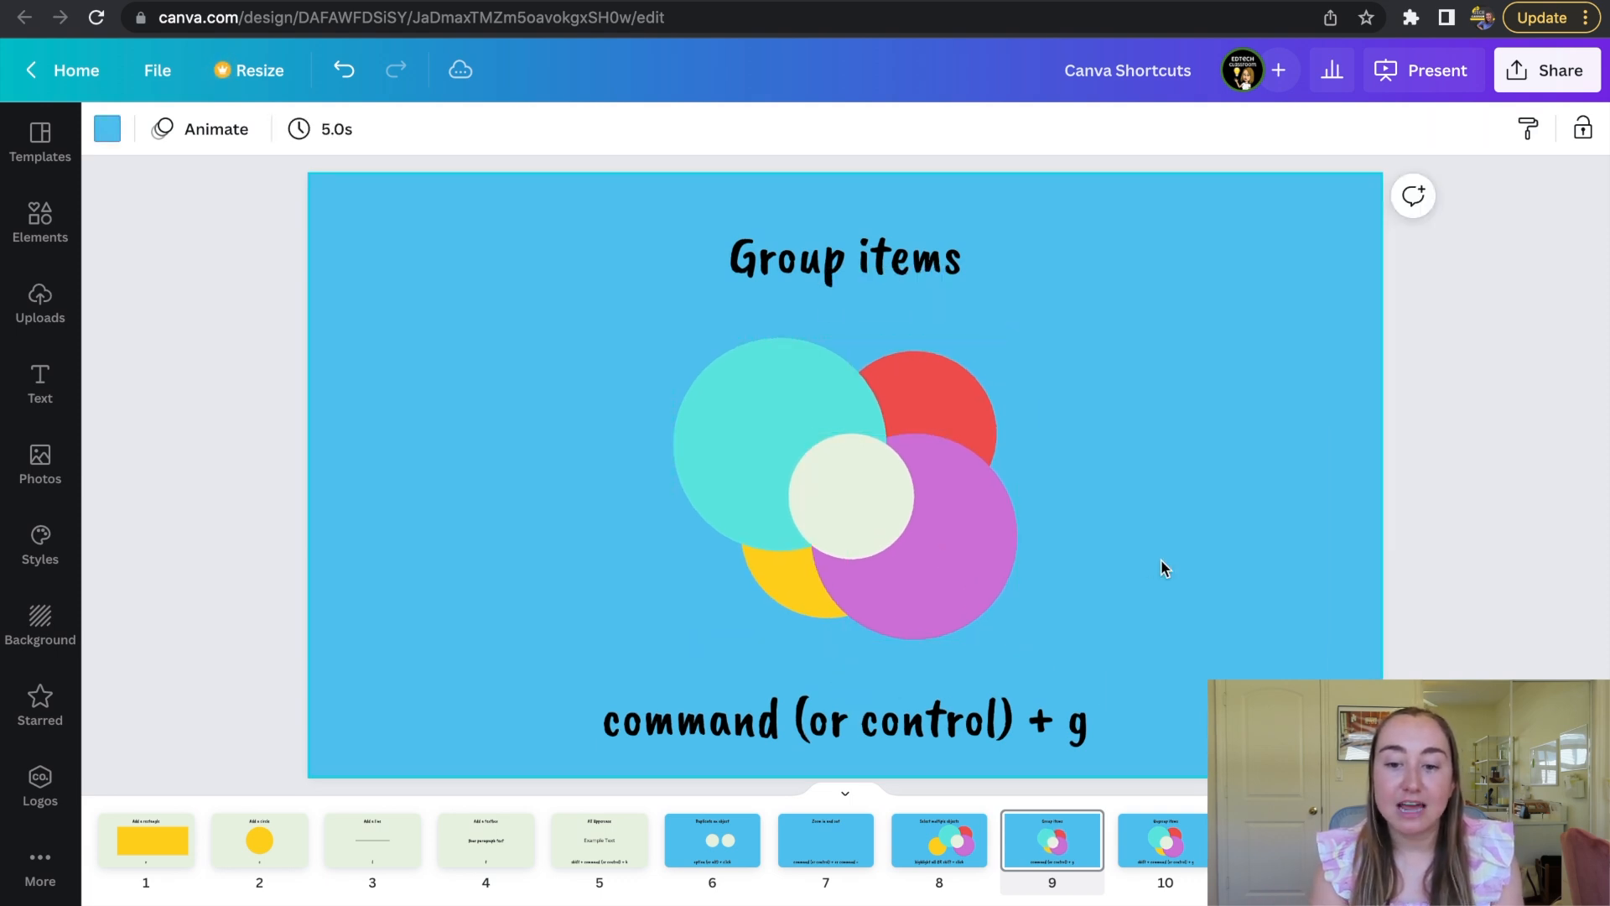
# Step: Ungroup the five circles on the "Ungroup items" page and clear the selection
pyautogui.click(1149, 849)
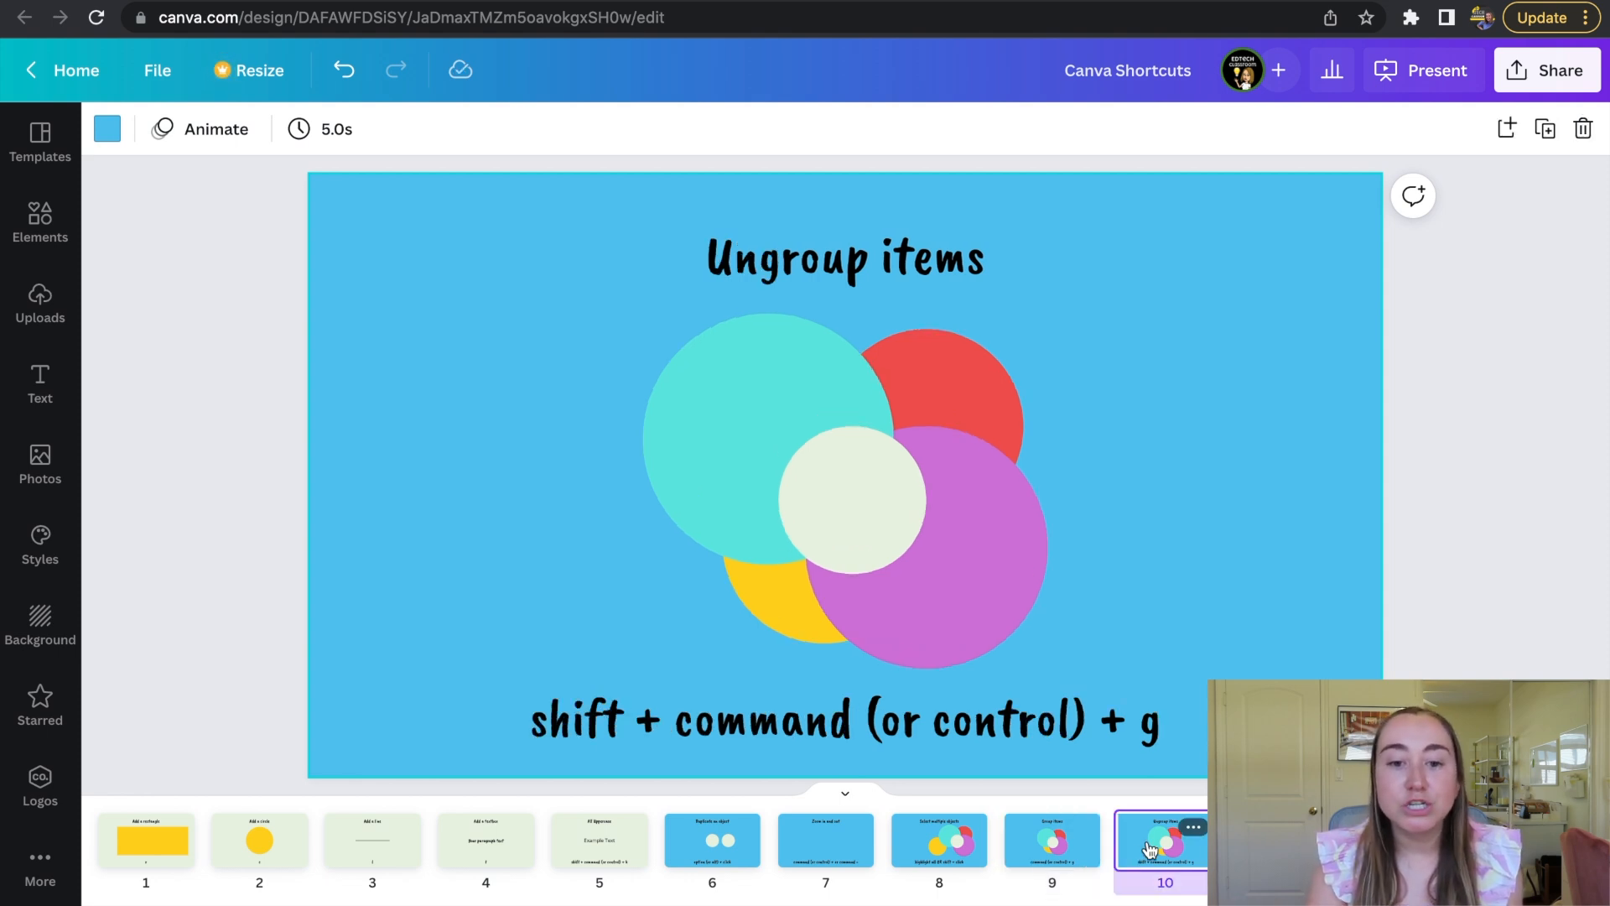
pyautogui.click(910, 571)
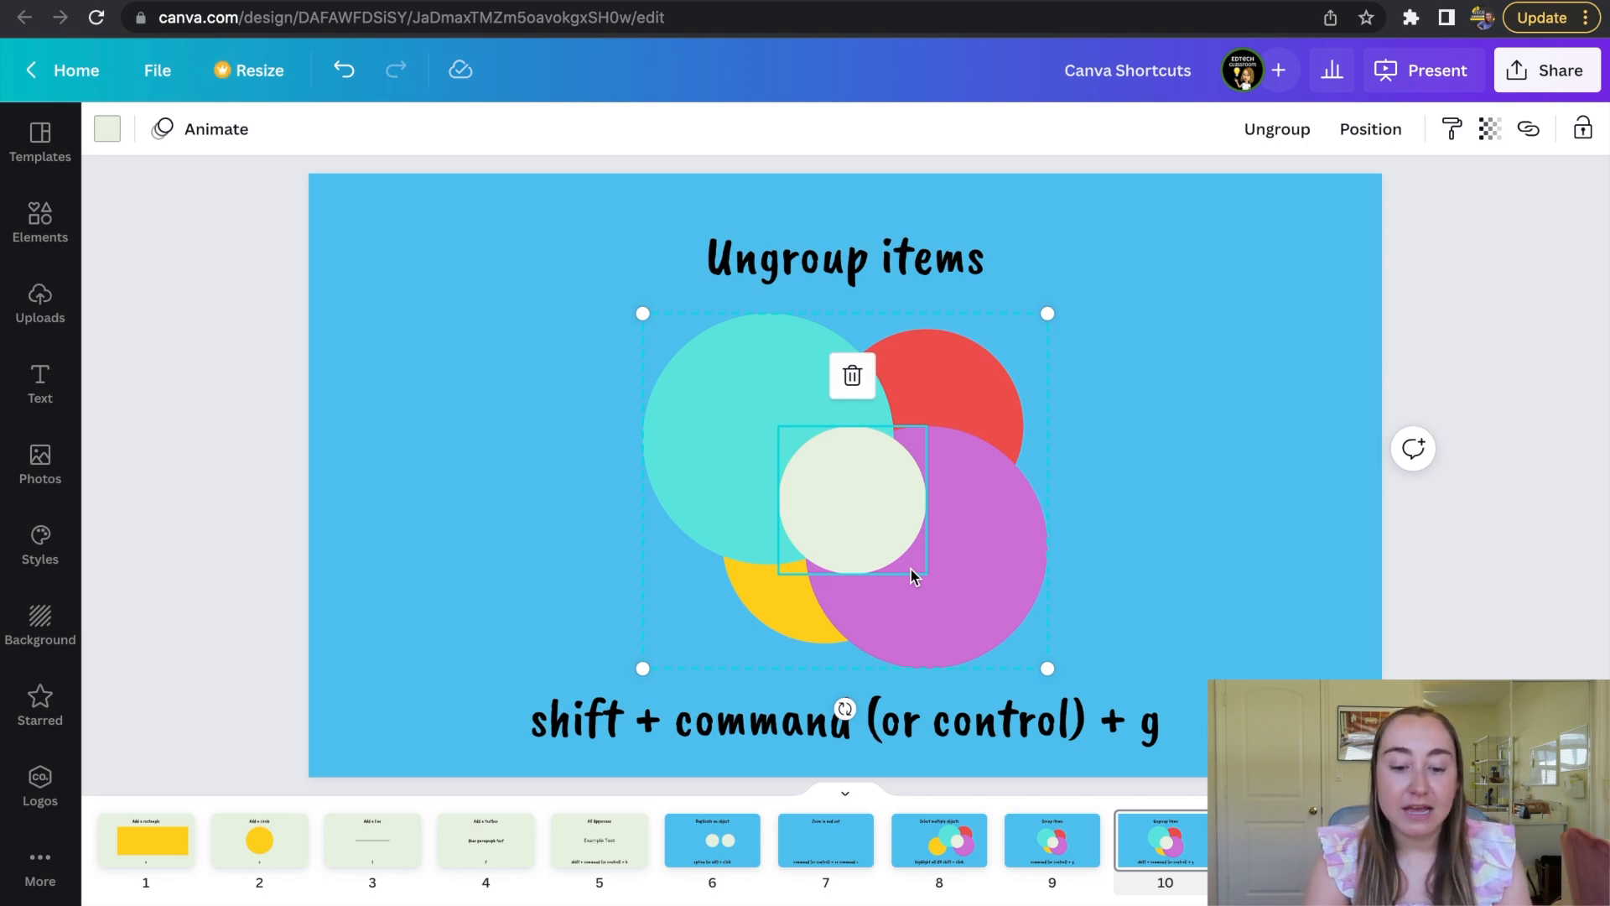
pyautogui.hotkey('ctrl', 'shift', 'g')
pyautogui.click(1240, 525)
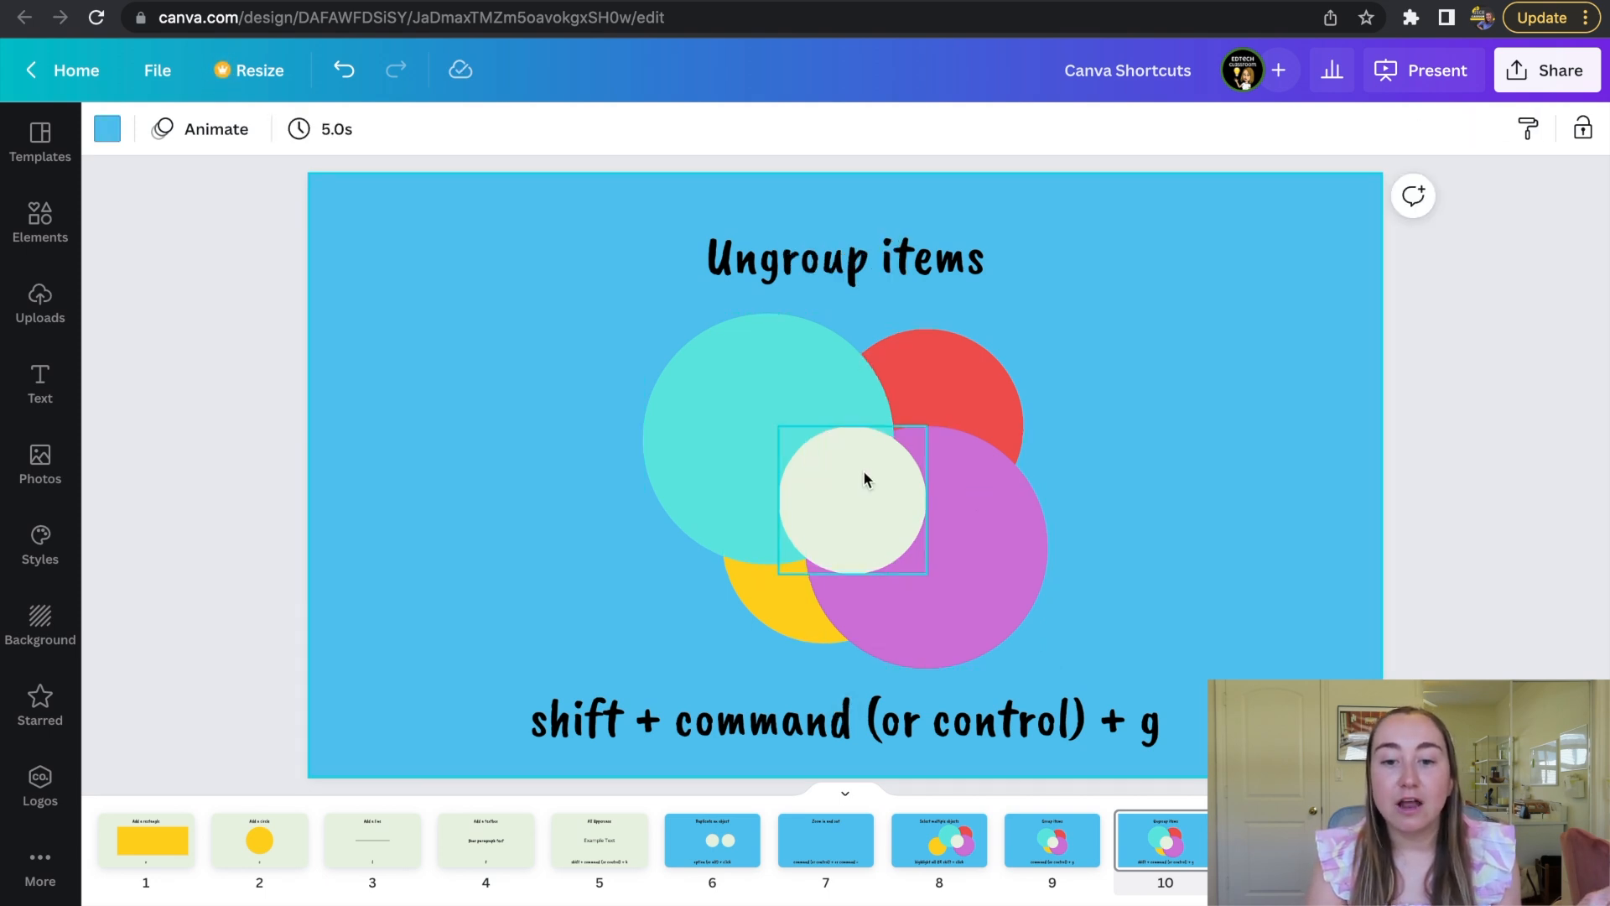
# Step: Move the pale green circle out of the overlapping cluster into the empty area beside the purple circle
pyautogui.moveTo(863, 475); pyautogui.dragTo(1151, 480)
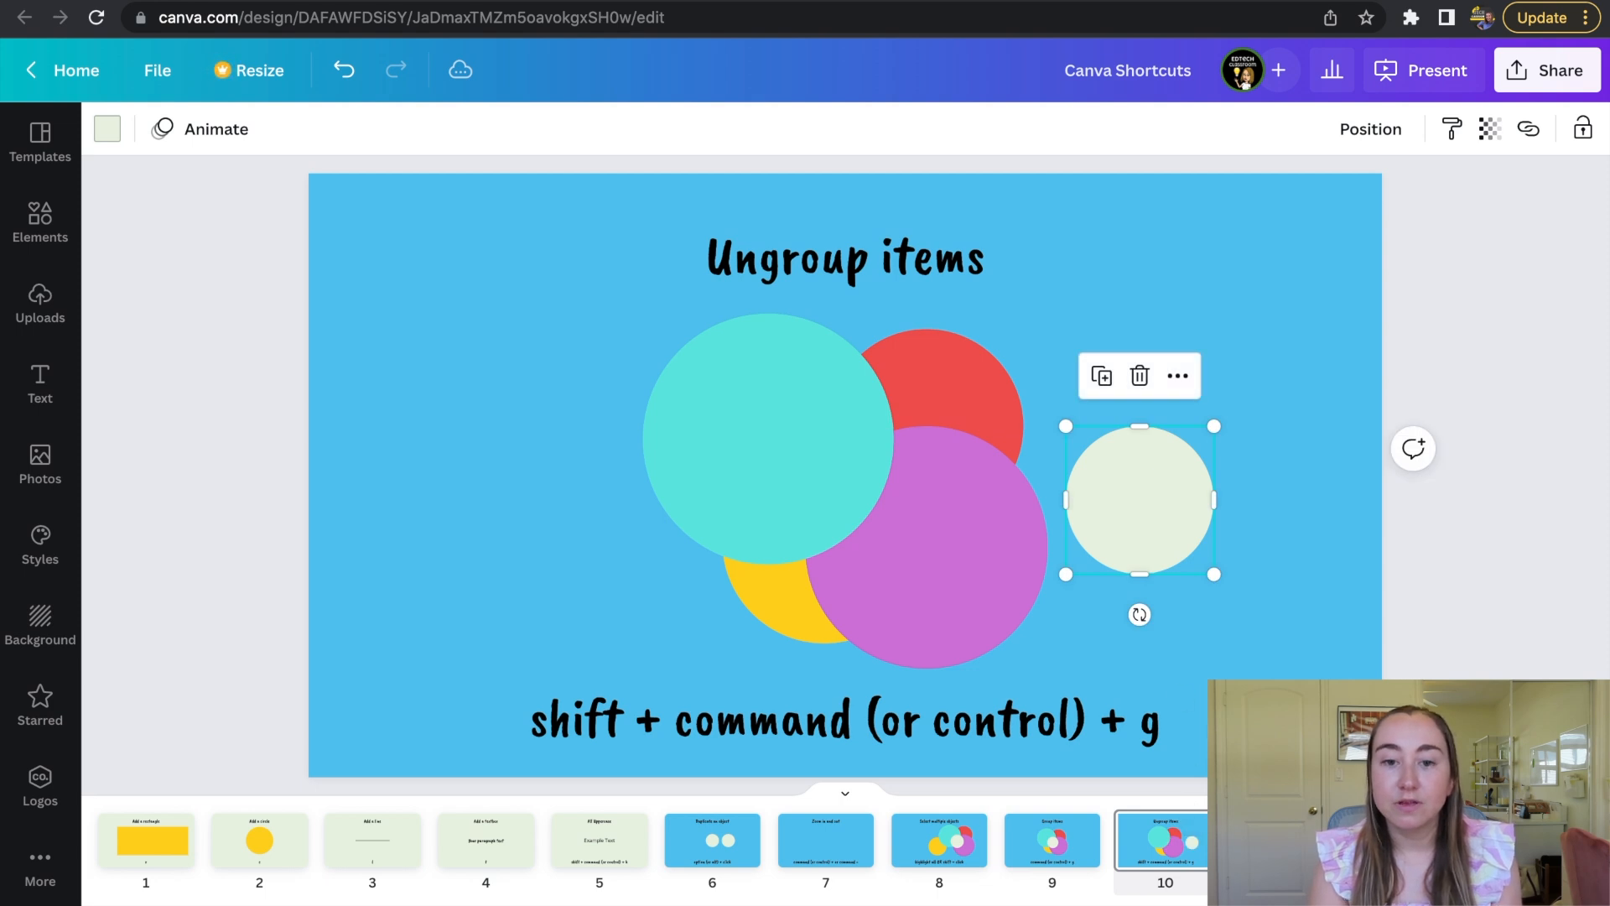
# Step: On the "Move items" page, nudge the yellow circle right in small steps and in larger steps, and clear the selection
pyautogui.click(1278, 840)
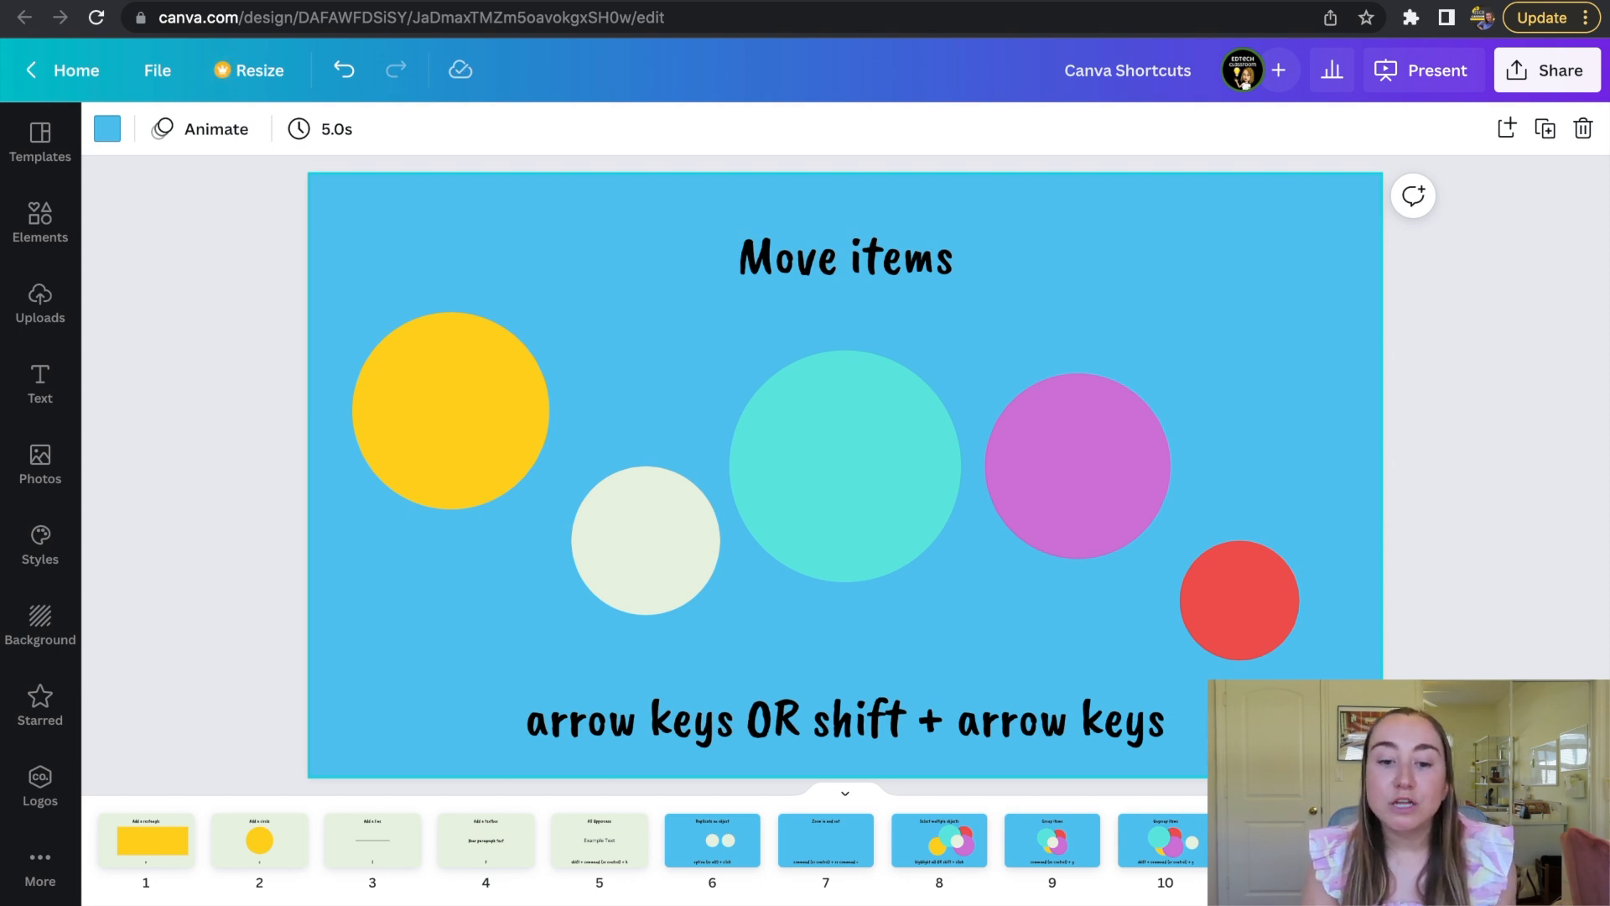
pyautogui.click(510, 416)
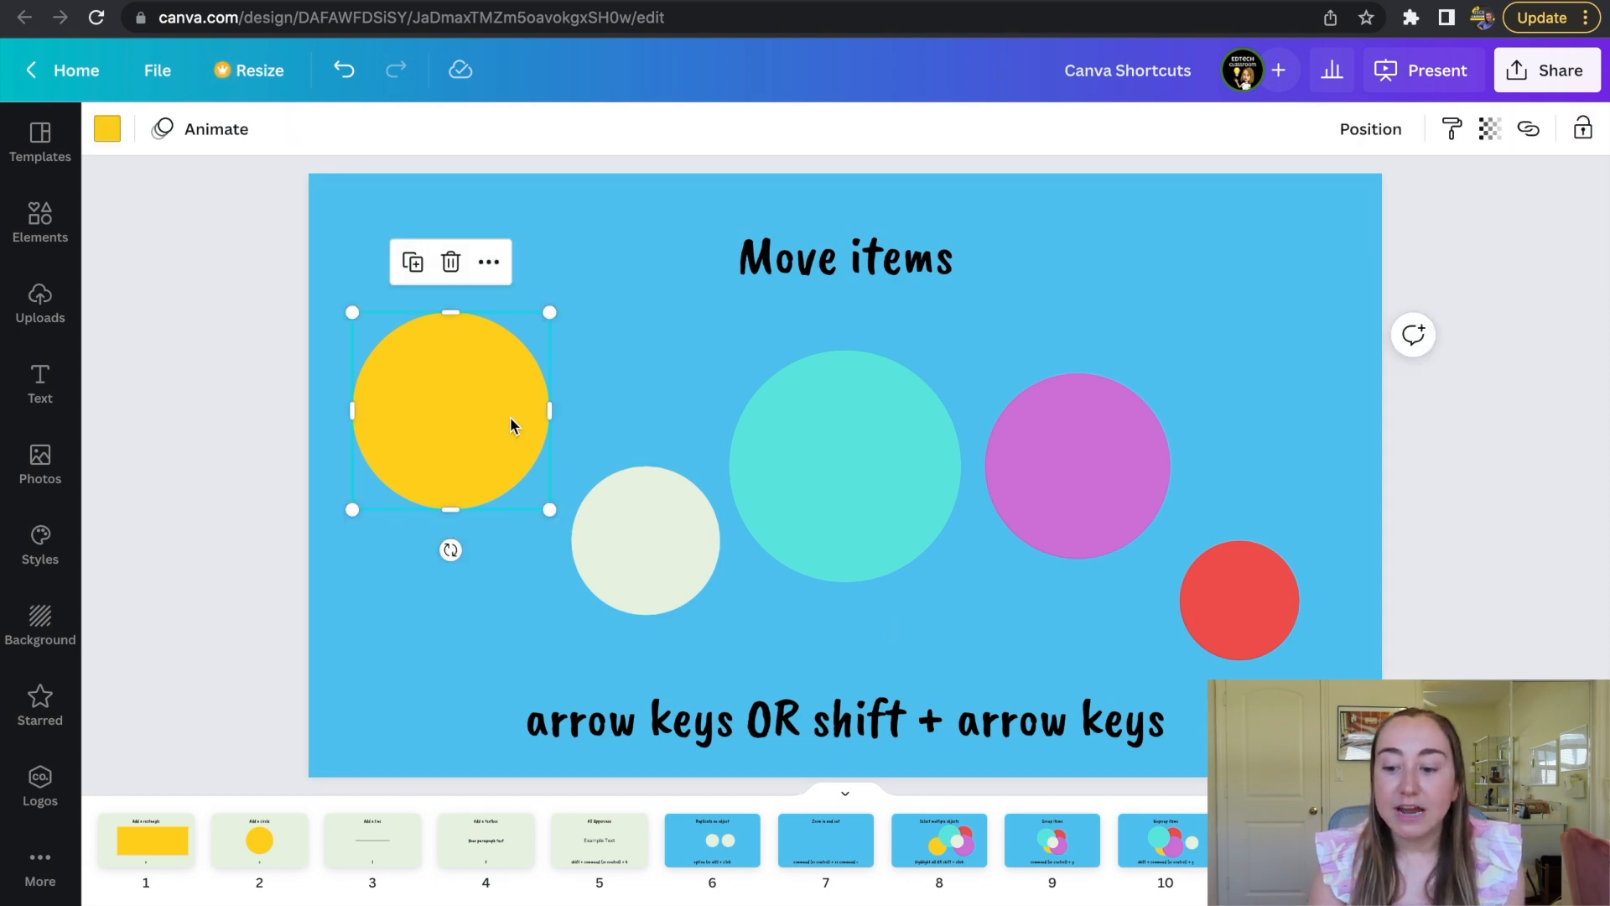
pyautogui.press('Right')
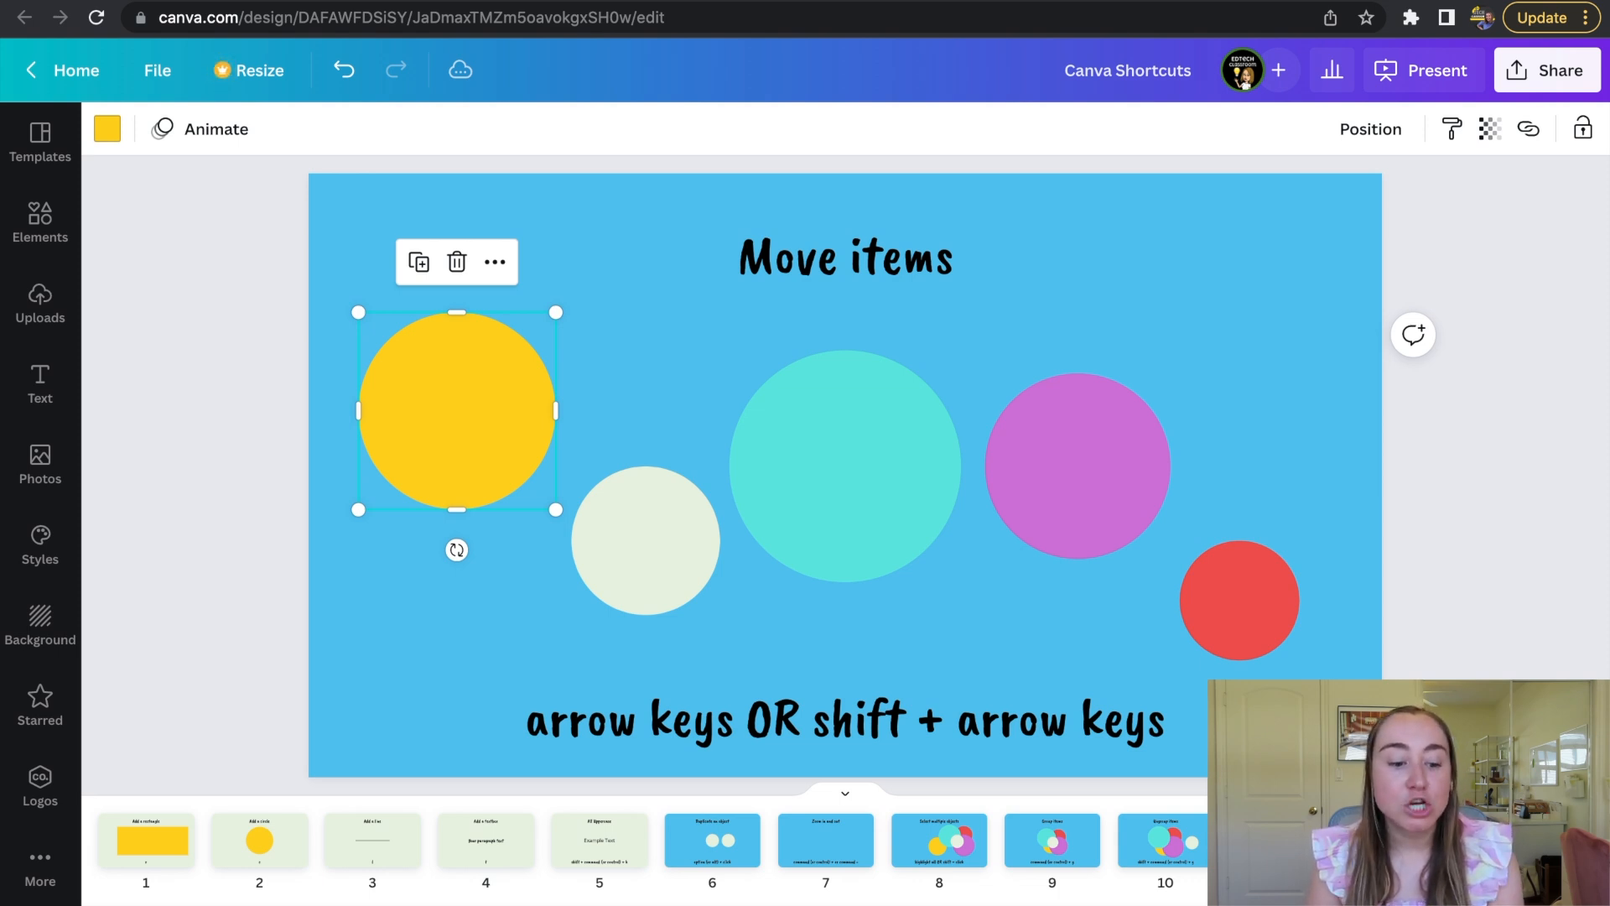
pyautogui.hotkey('shift', 'Right')
pyautogui.hotkey('shift', 'Right')
pyautogui.hotkey('shift', 'Right')
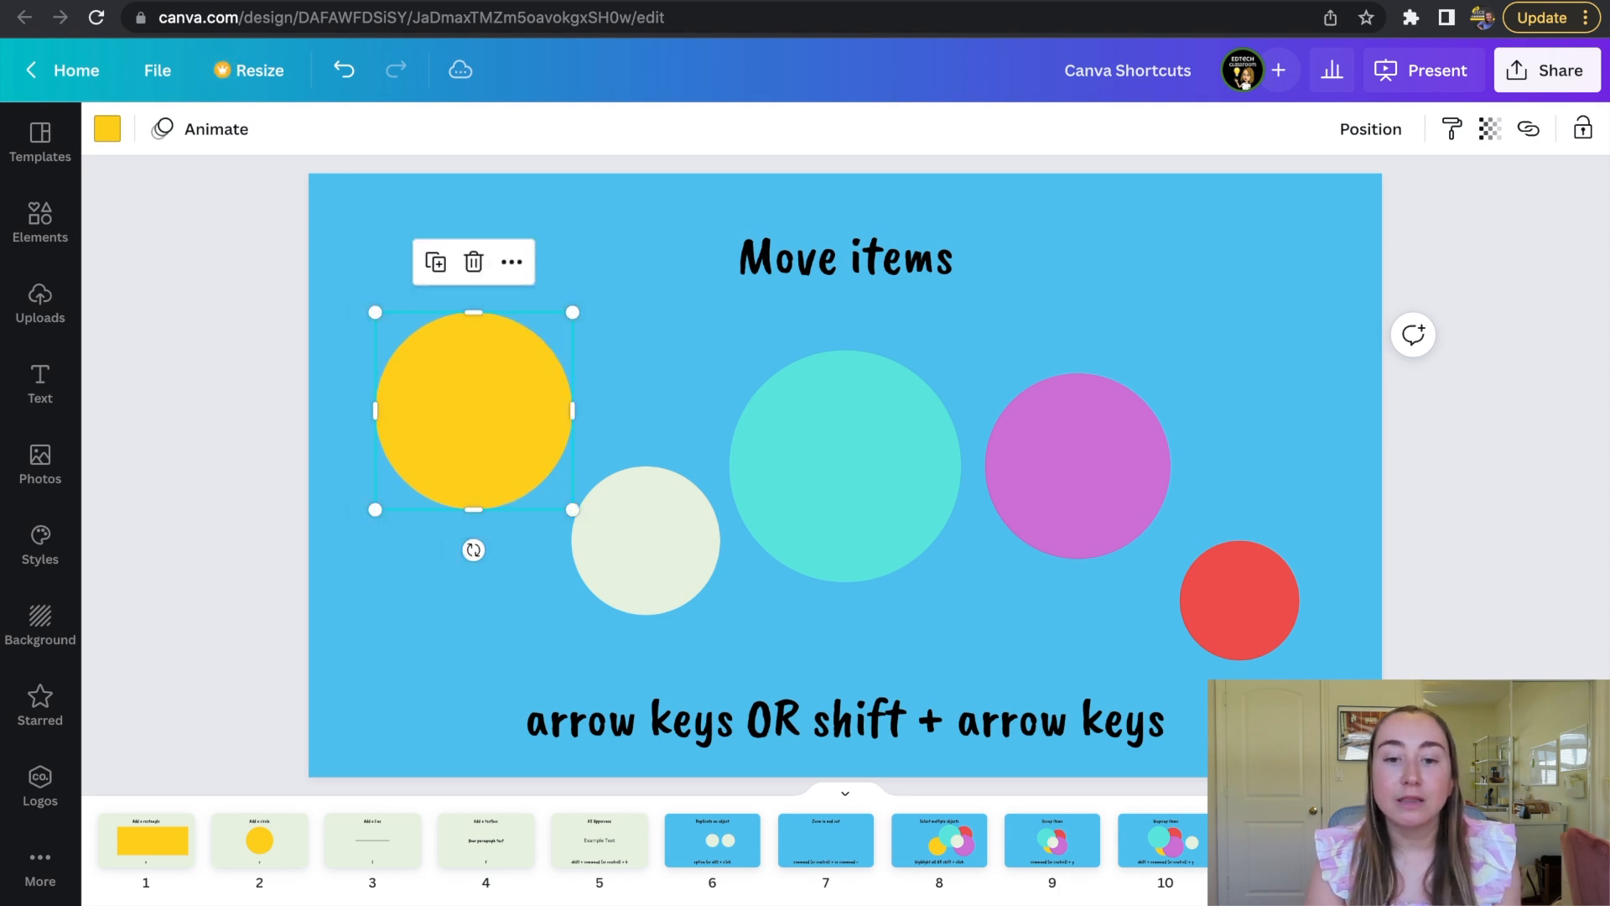
pyautogui.click(1217, 371)
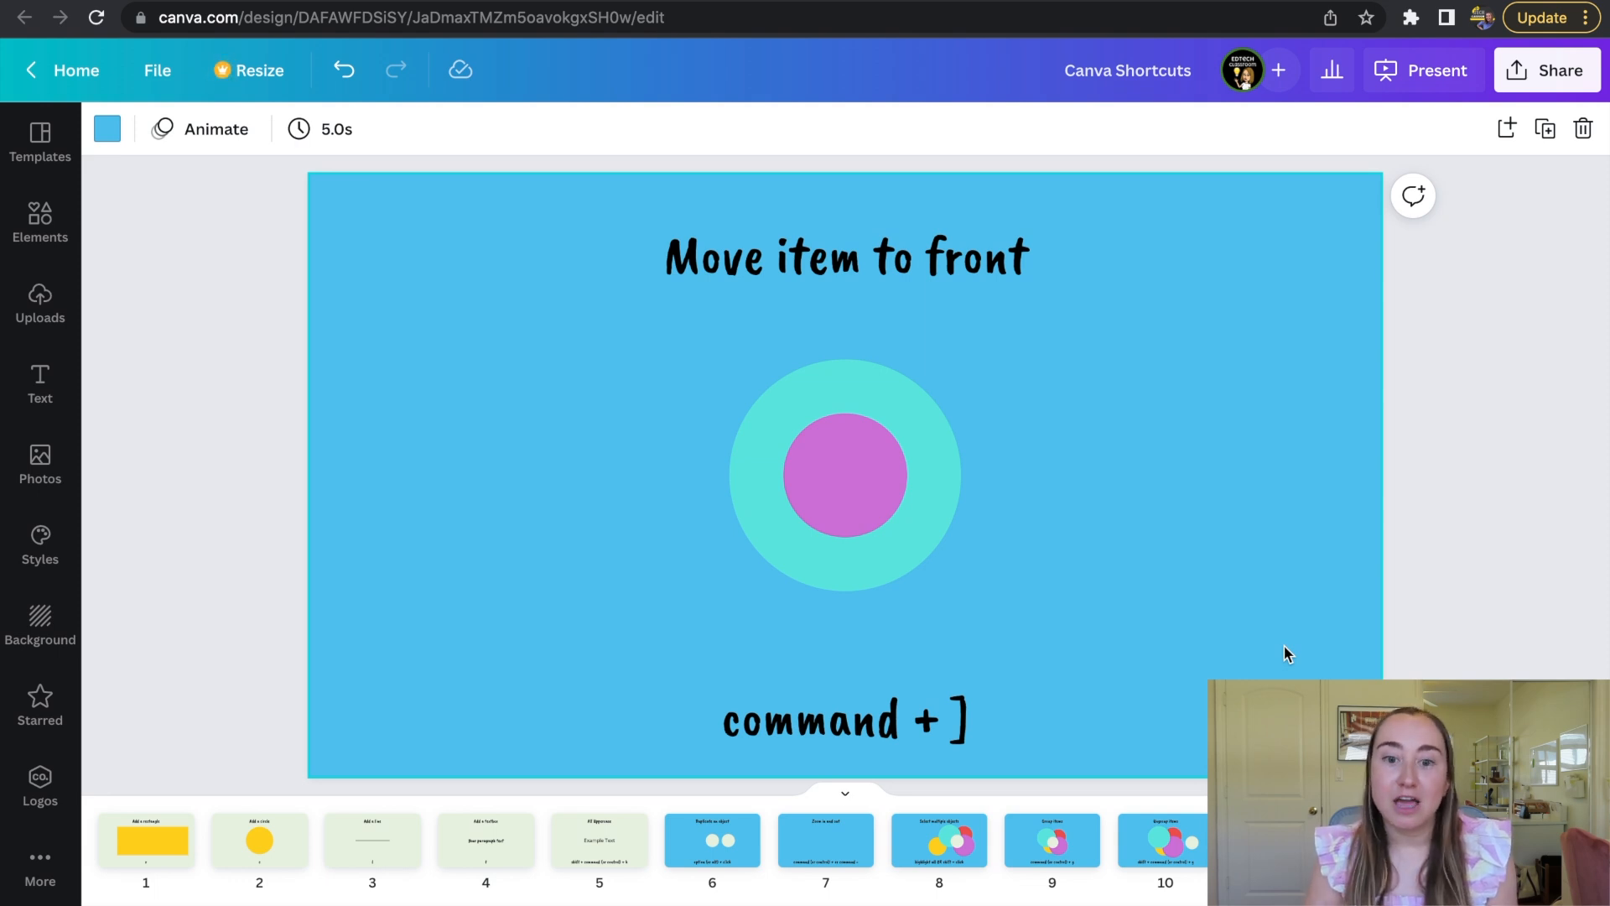
# Step: On the "Move item to front" page, bring the turquoise circle in front of the purple one, testing with a sideways move that is undone
pyautogui.click(928, 405)
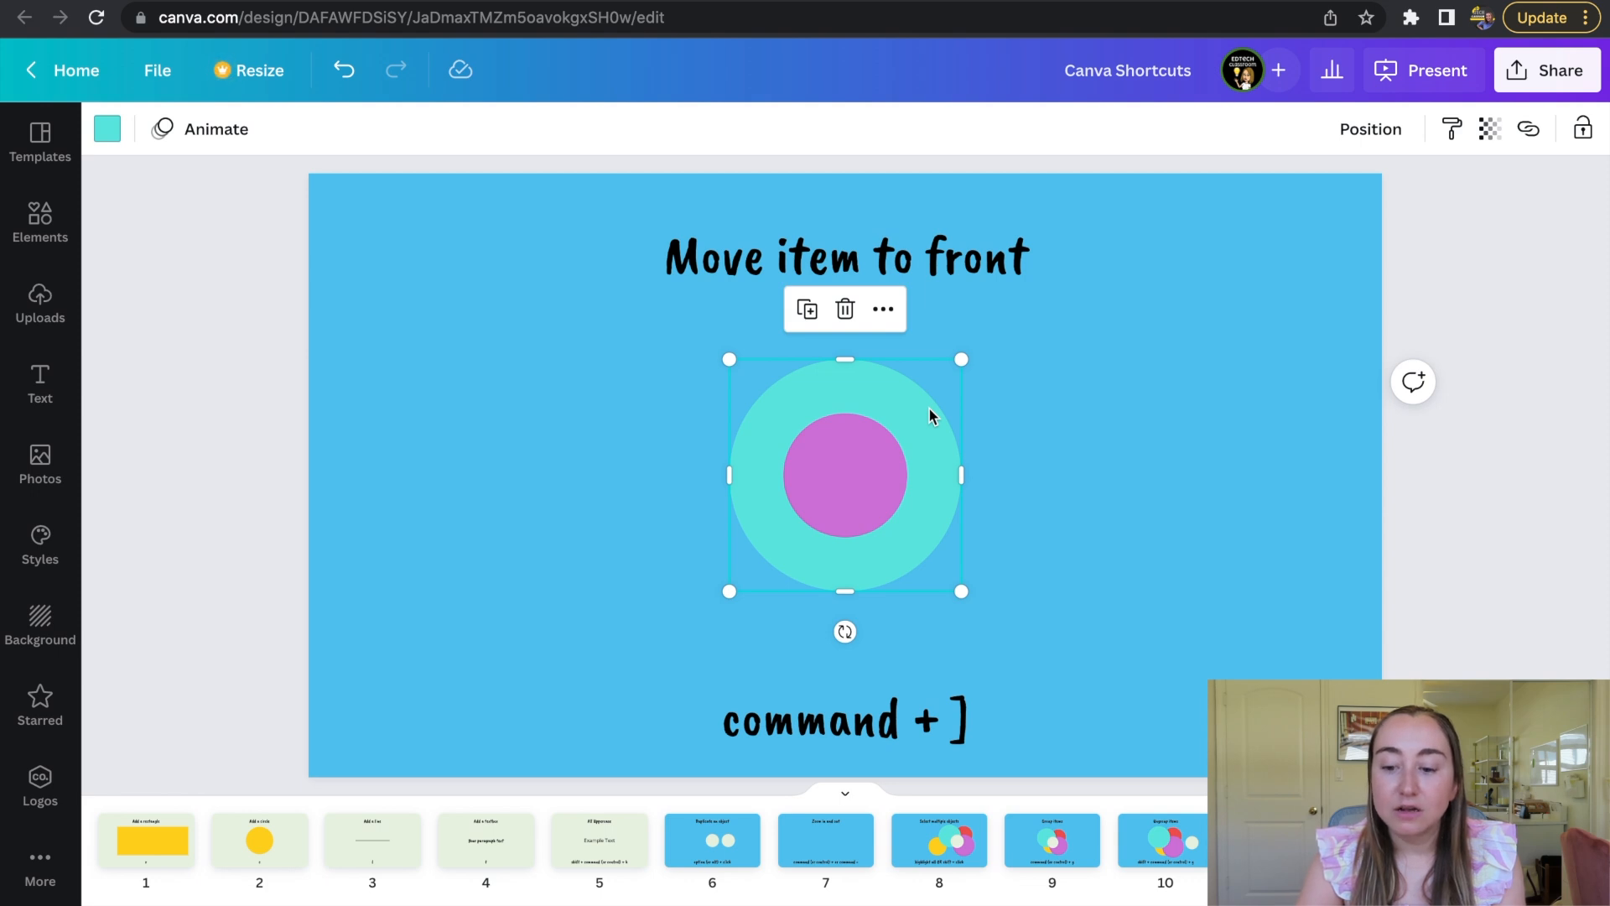
pyautogui.press('super+bracketright')
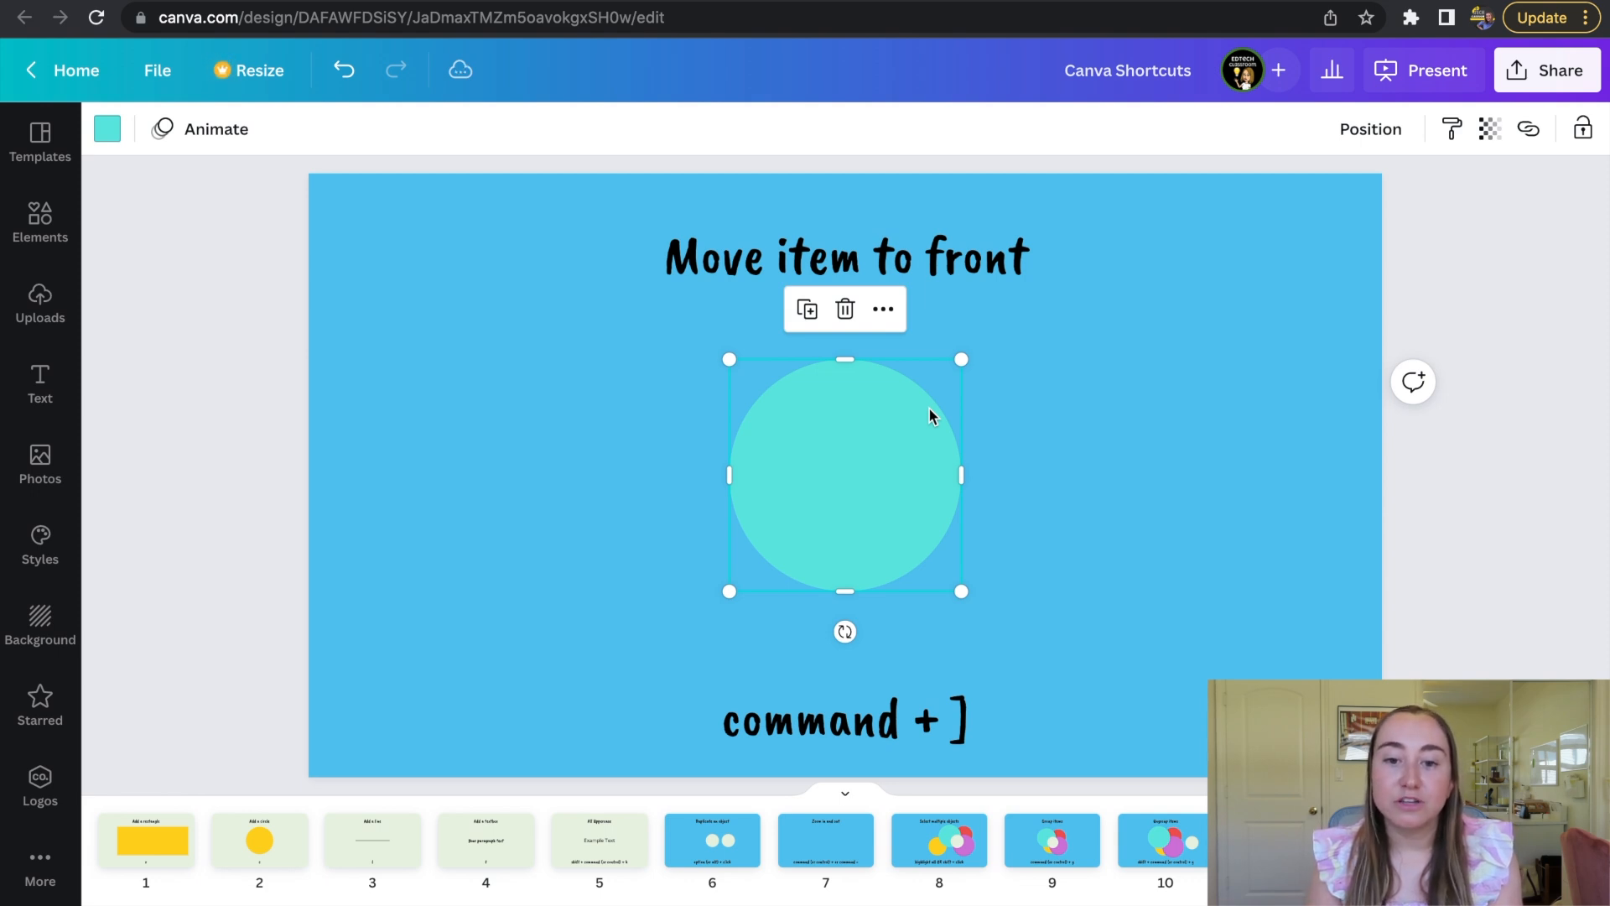
pyautogui.moveTo(902, 424); pyautogui.dragTo(1193, 427)
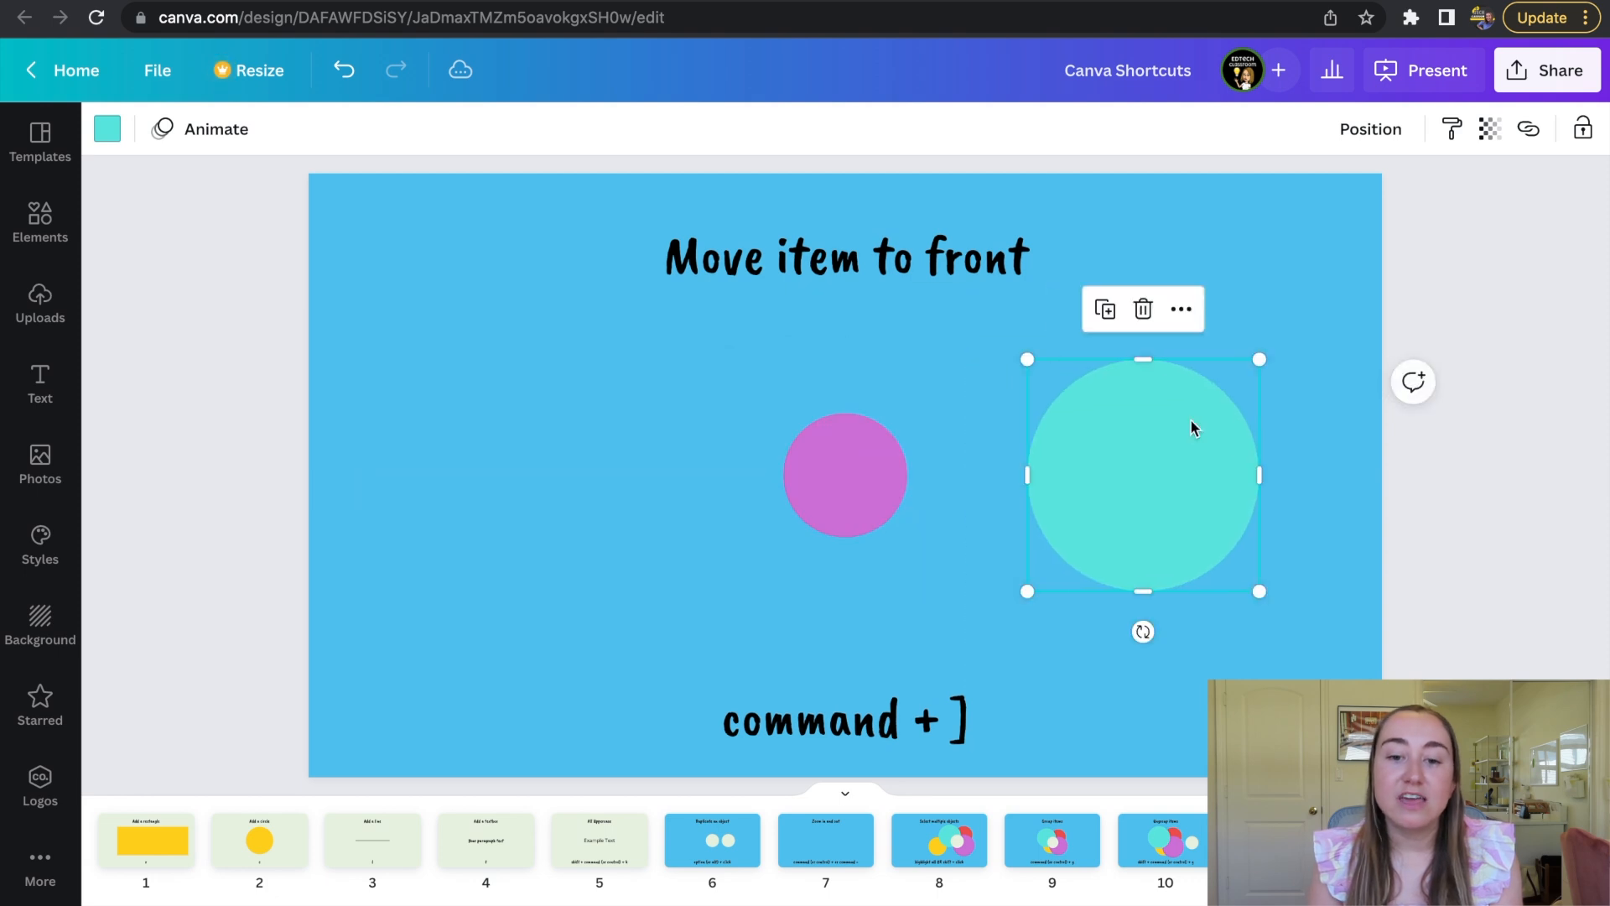
pyautogui.press('super+z')
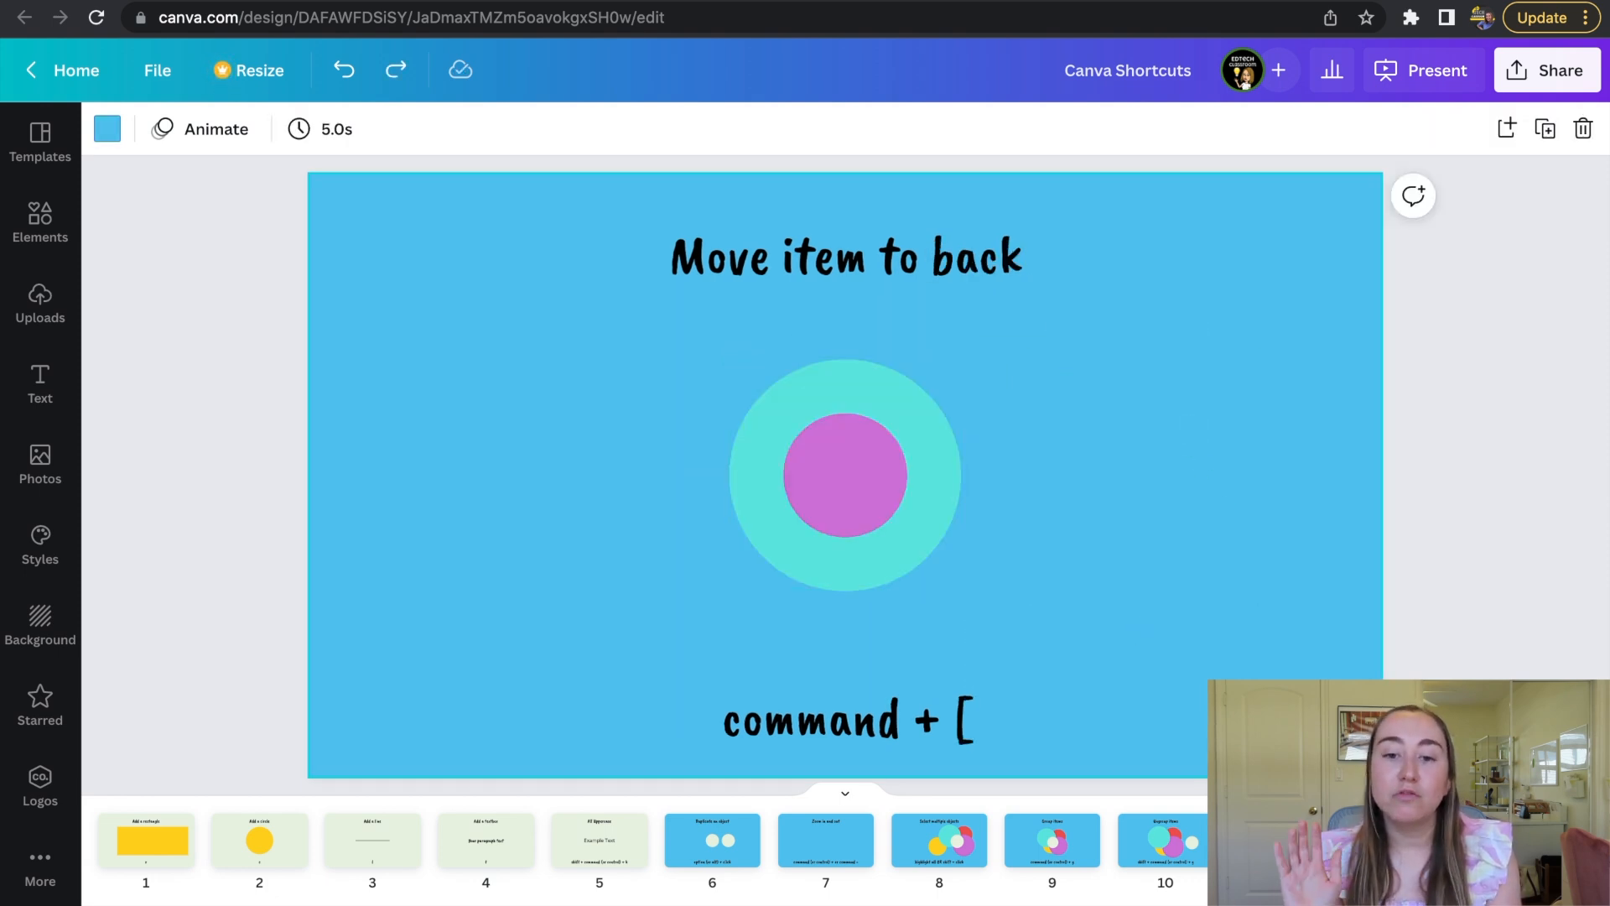
# Step: On the "Move item to back" page, send the purple circle behind the turquoise one and move the turquoise circle right to uncover it
pyautogui.click(867, 491)
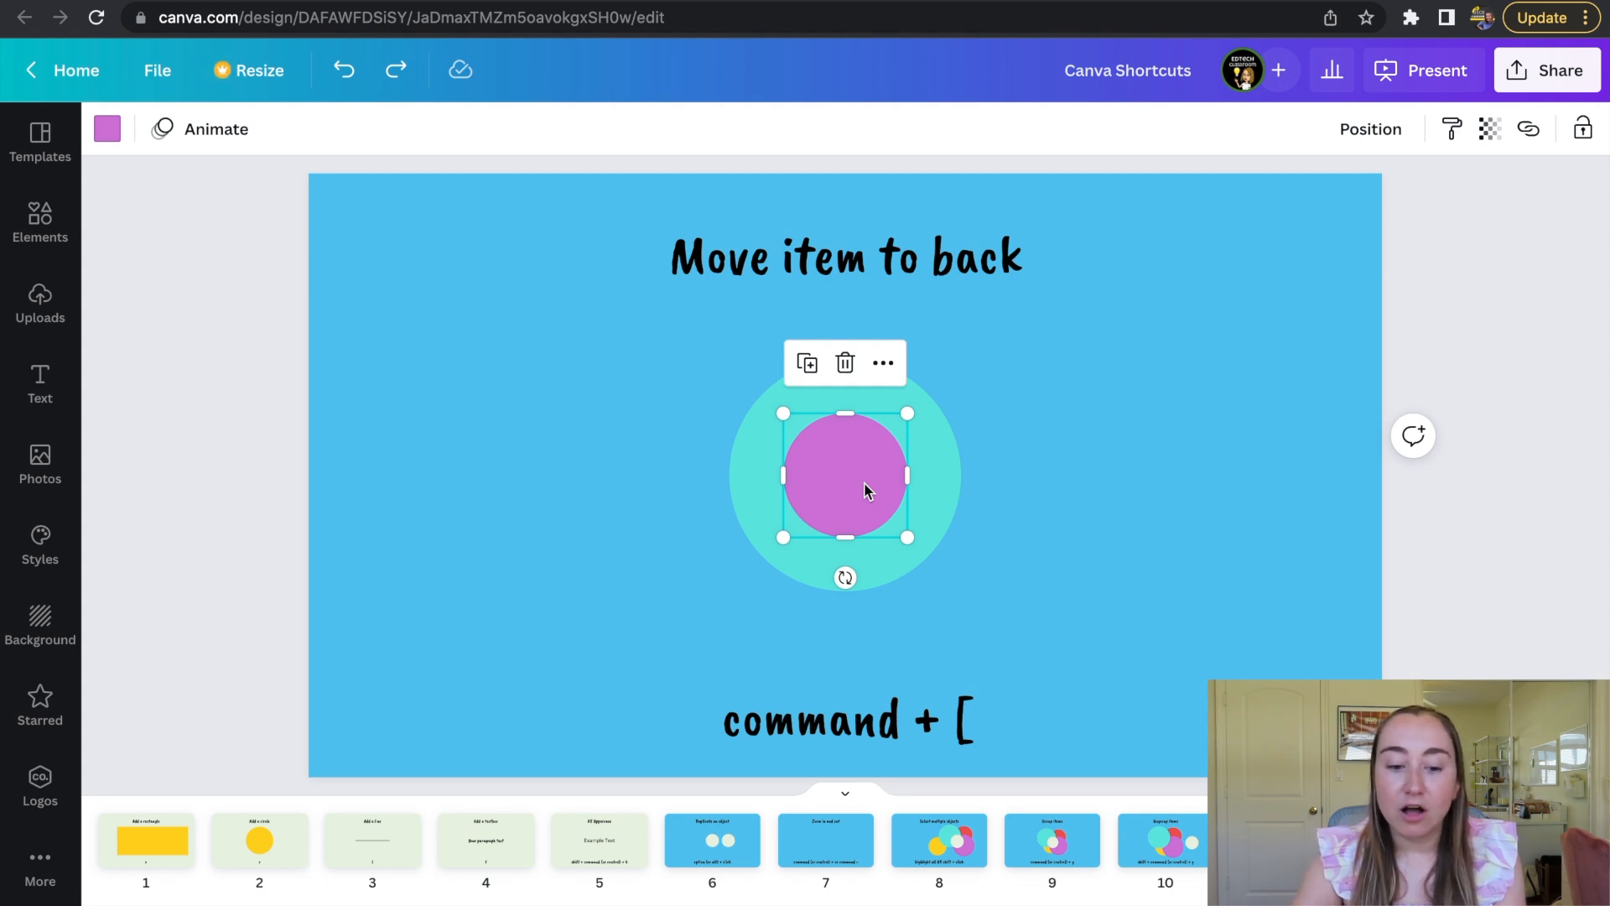
pyautogui.press('super+bracketleft')
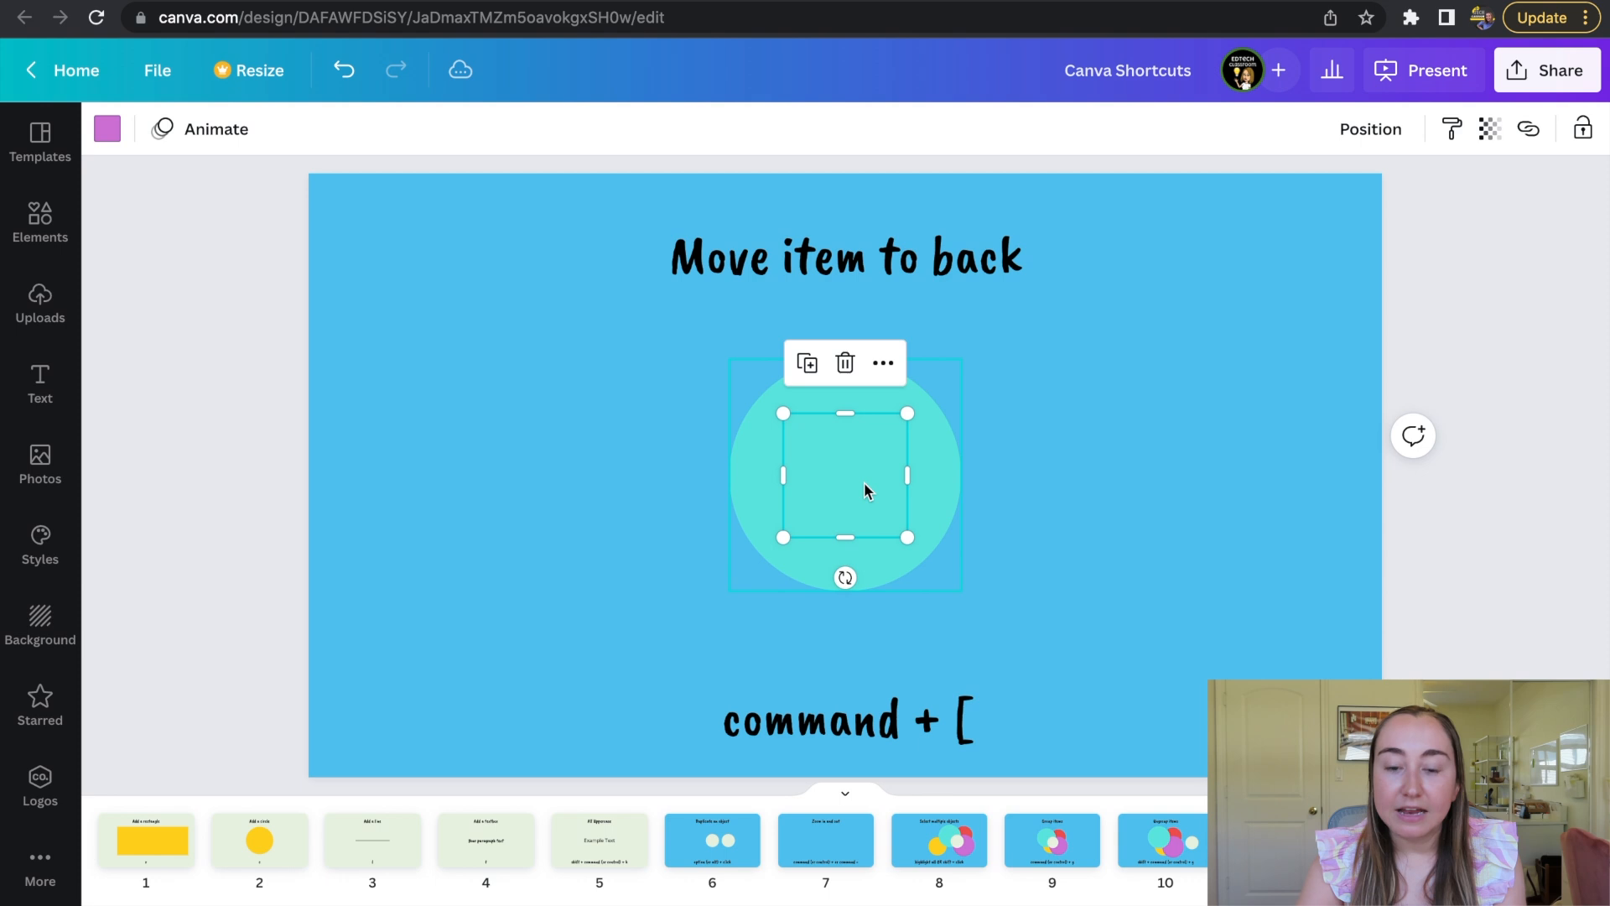
pyautogui.click(1033, 498)
pyautogui.click(850, 401)
pyautogui.moveTo(850, 401); pyautogui.dragTo(1131, 421)
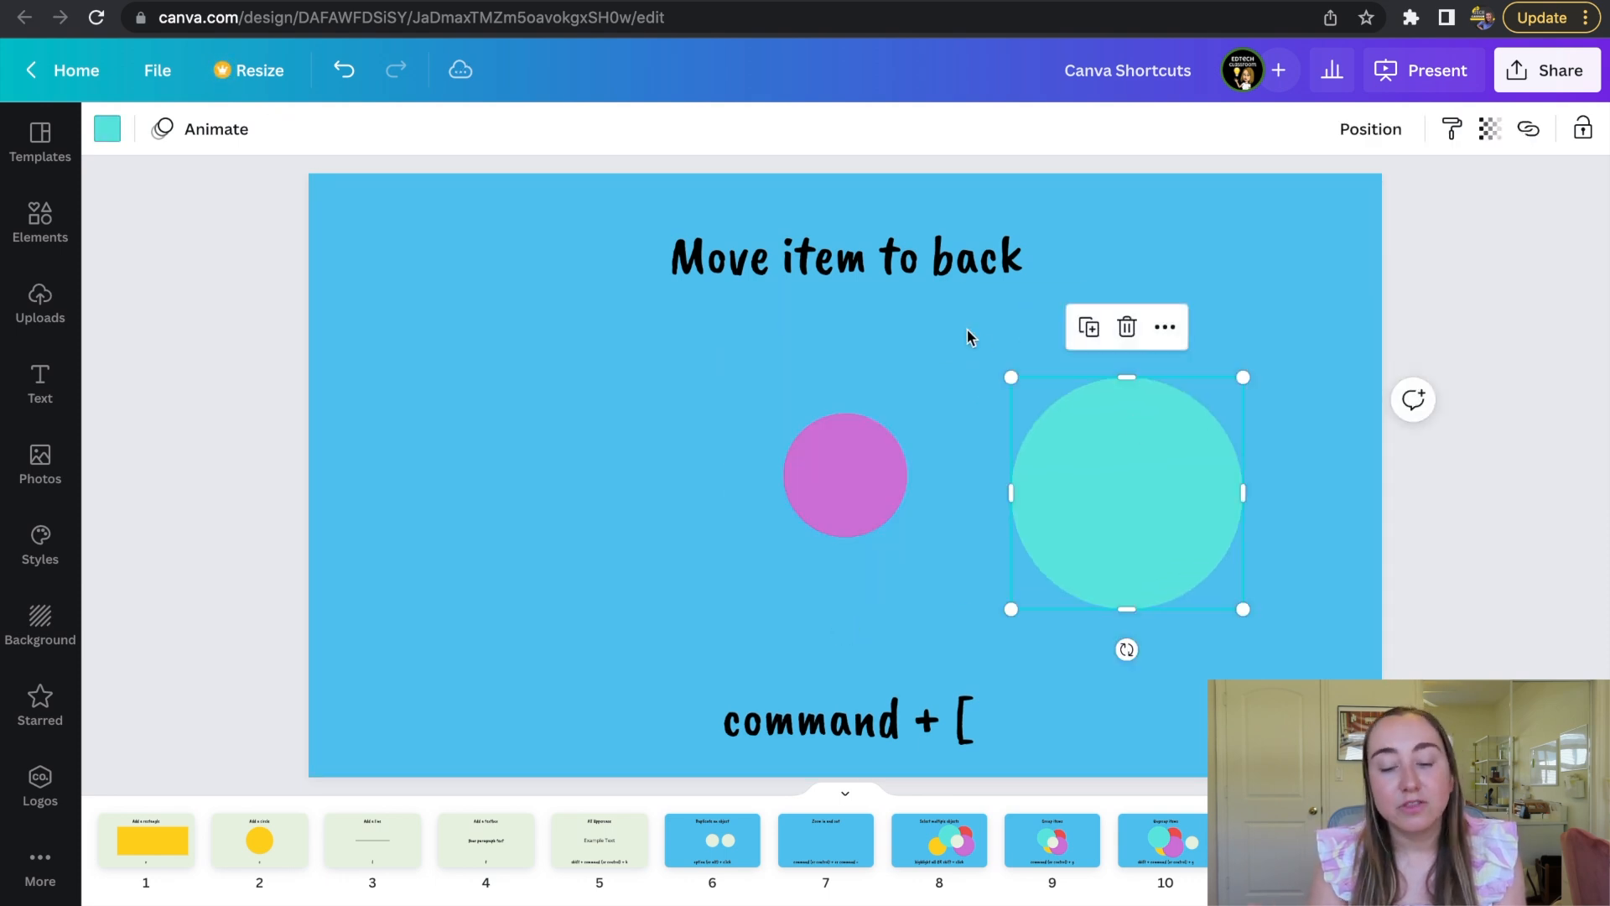
# Step: On page 14, resize the yellow rectangle narrower and taller from its lower-right corner, and shrink it slightly anchored to its center
pyautogui.hscroll(5, 1186, 843)
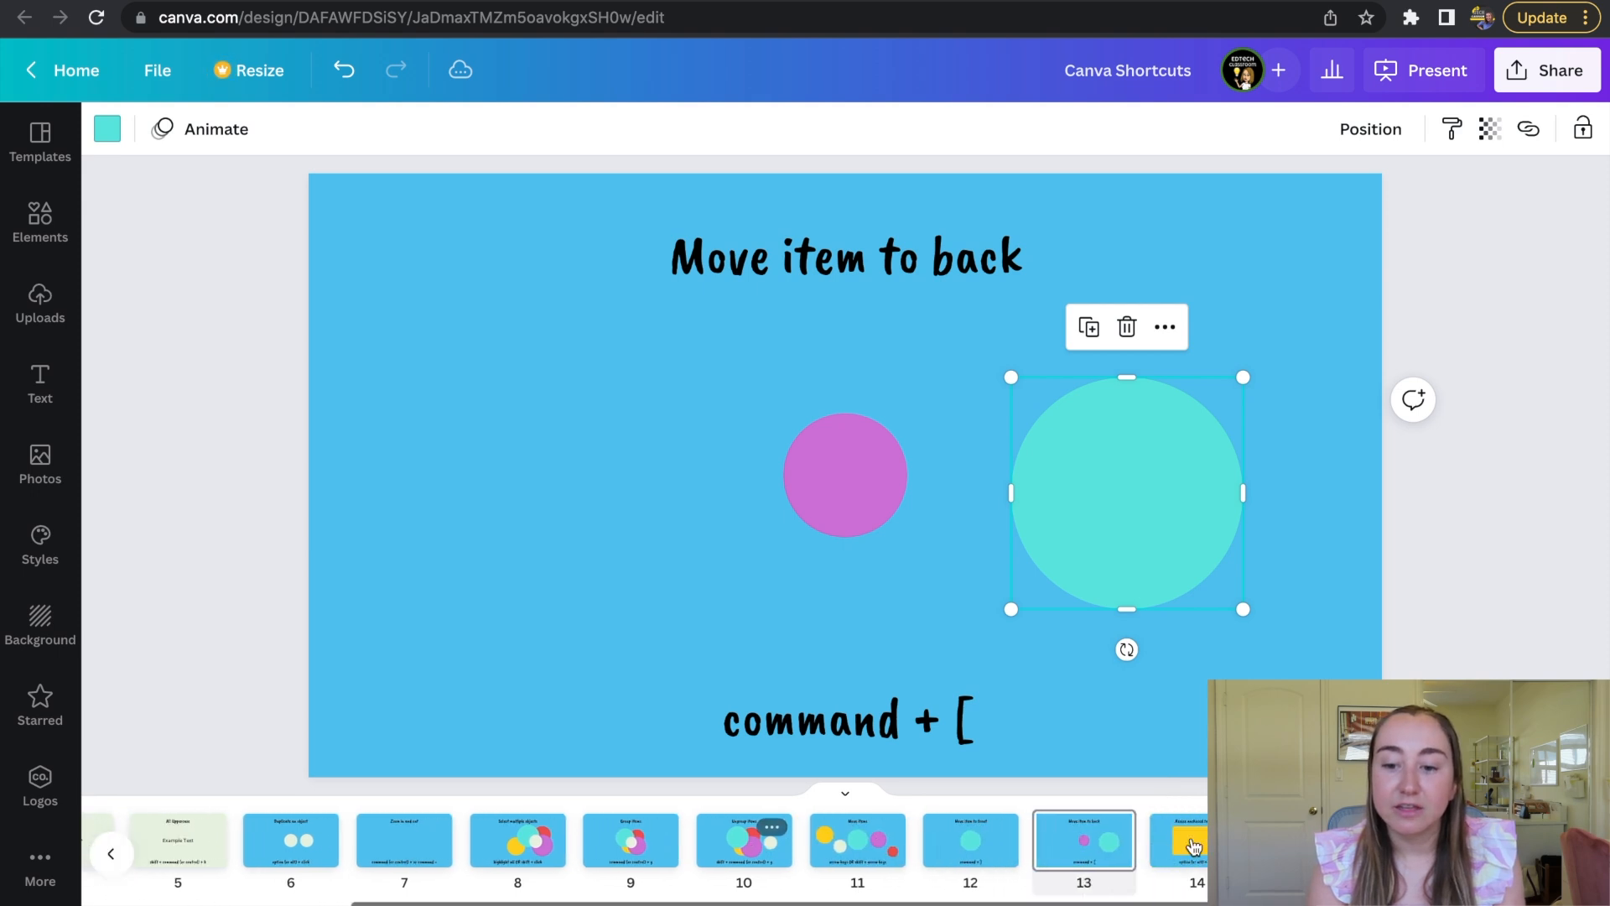
pyautogui.click(1191, 841)
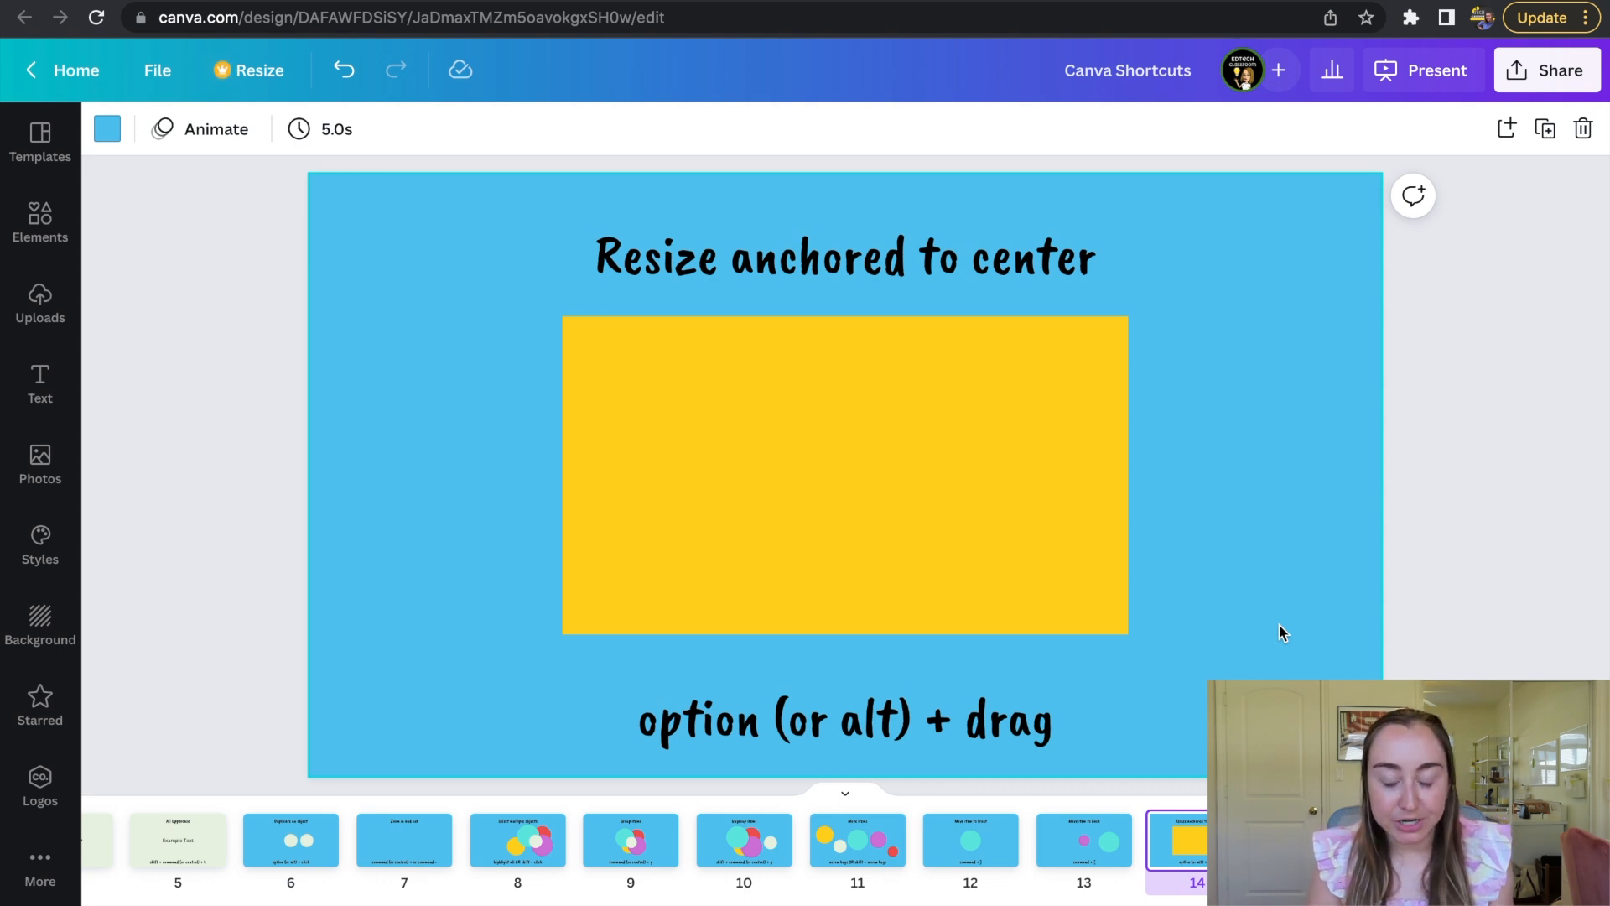
pyautogui.click(960, 539)
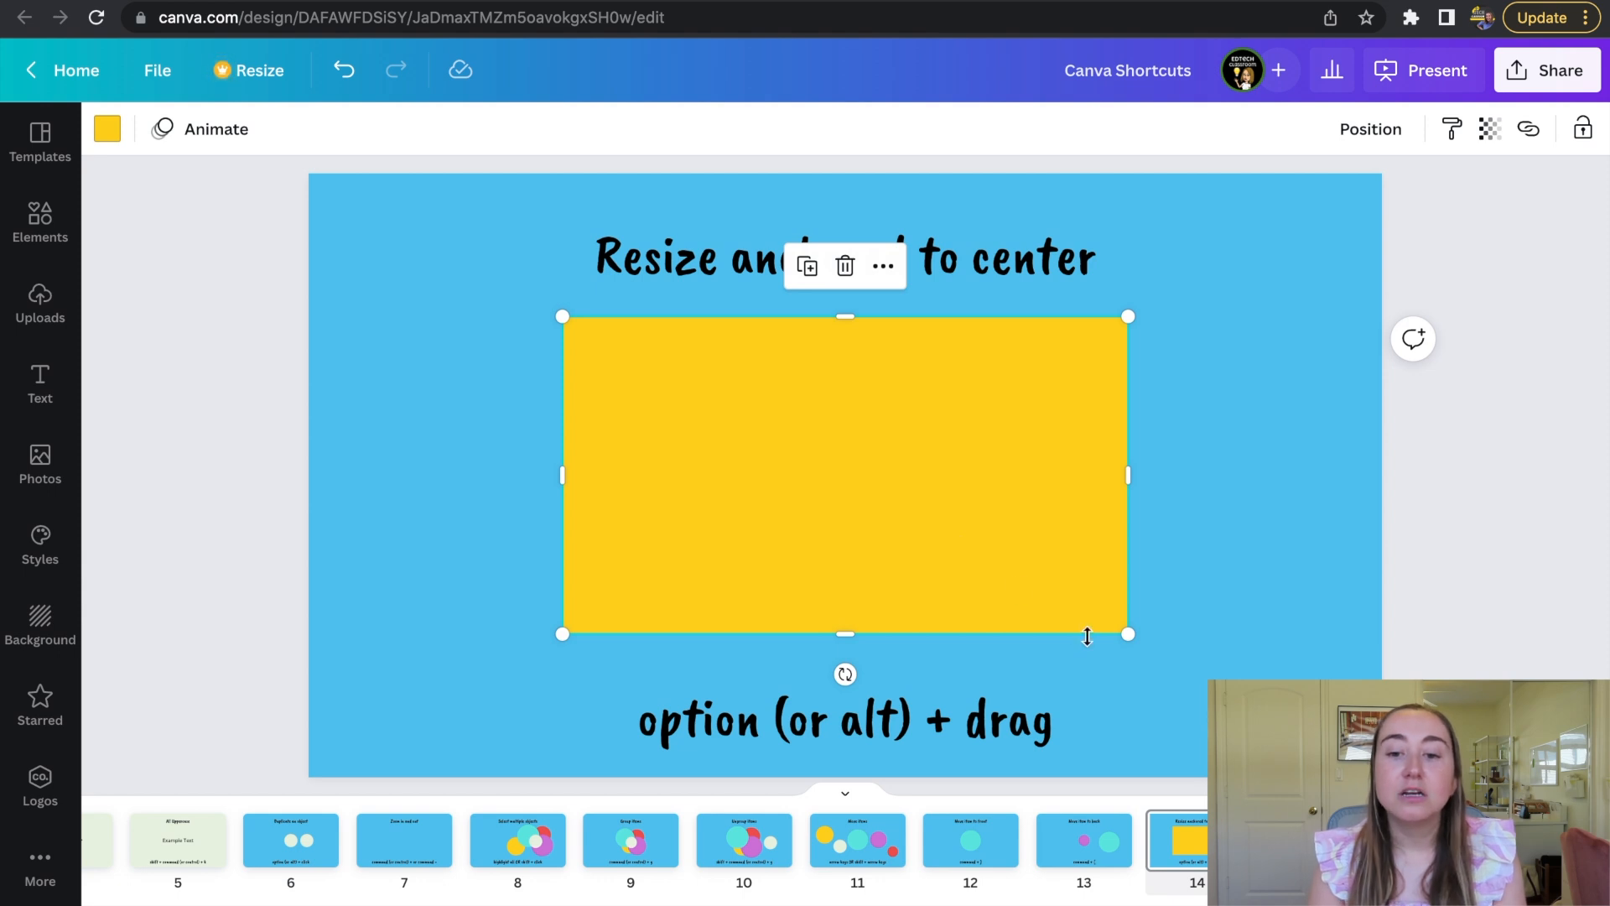
pyautogui.moveTo(1131, 638); pyautogui.dragTo(1079, 662)
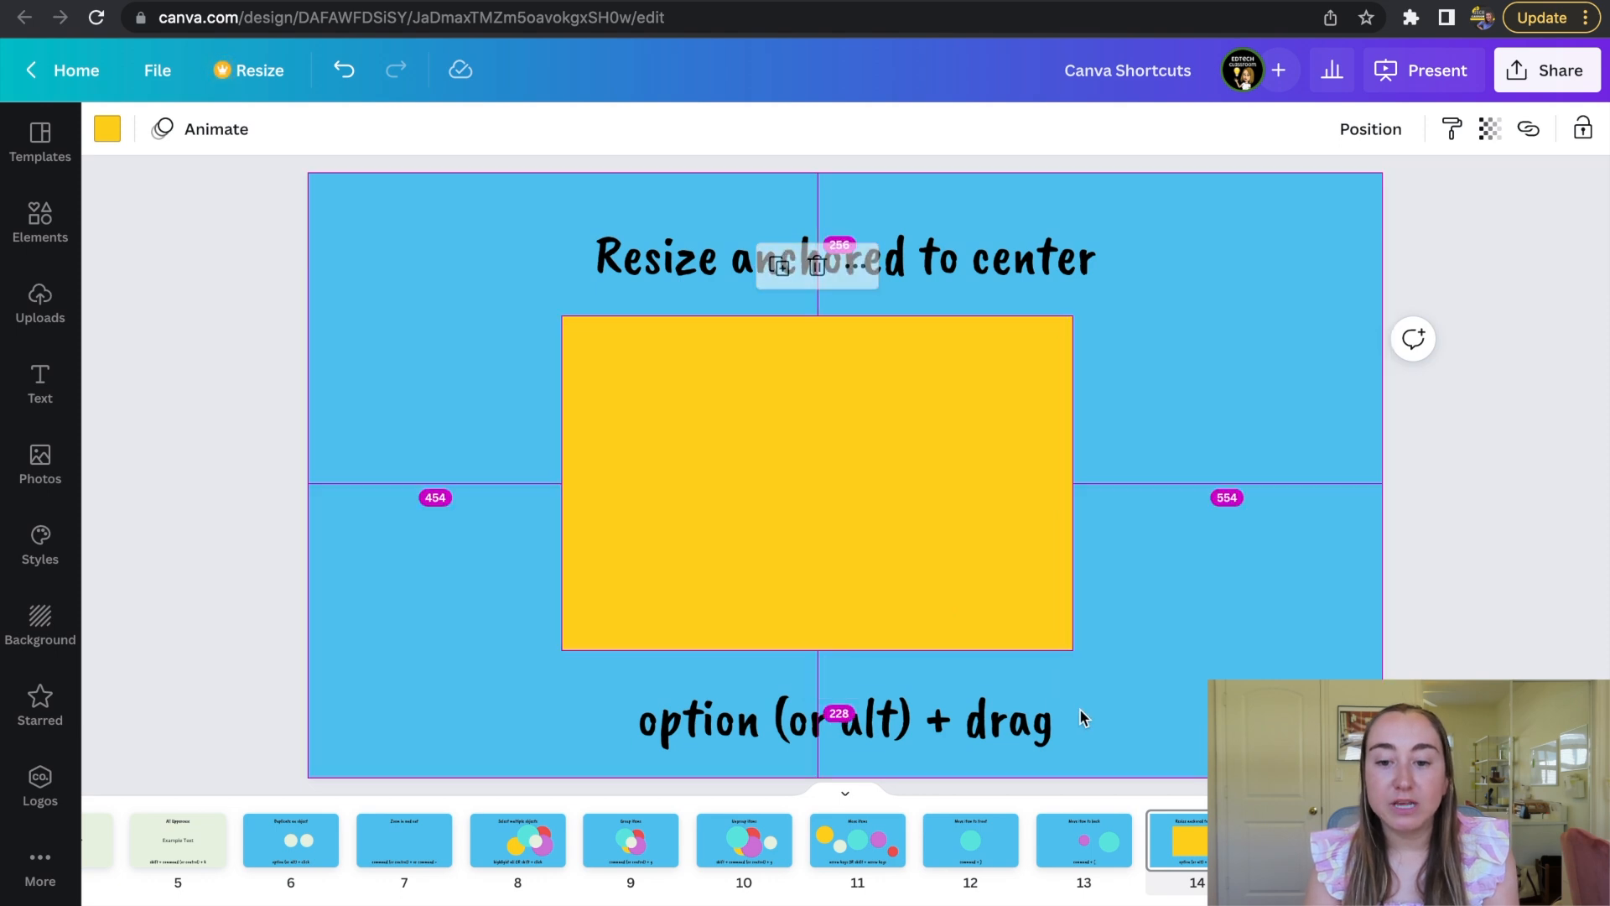
pyautogui.moveTo(1072, 651)
pyautogui.mouseDown()
pyautogui.moveTo(928, 553)
pyautogui.moveTo(1070, 639)
pyautogui.mouseUp()
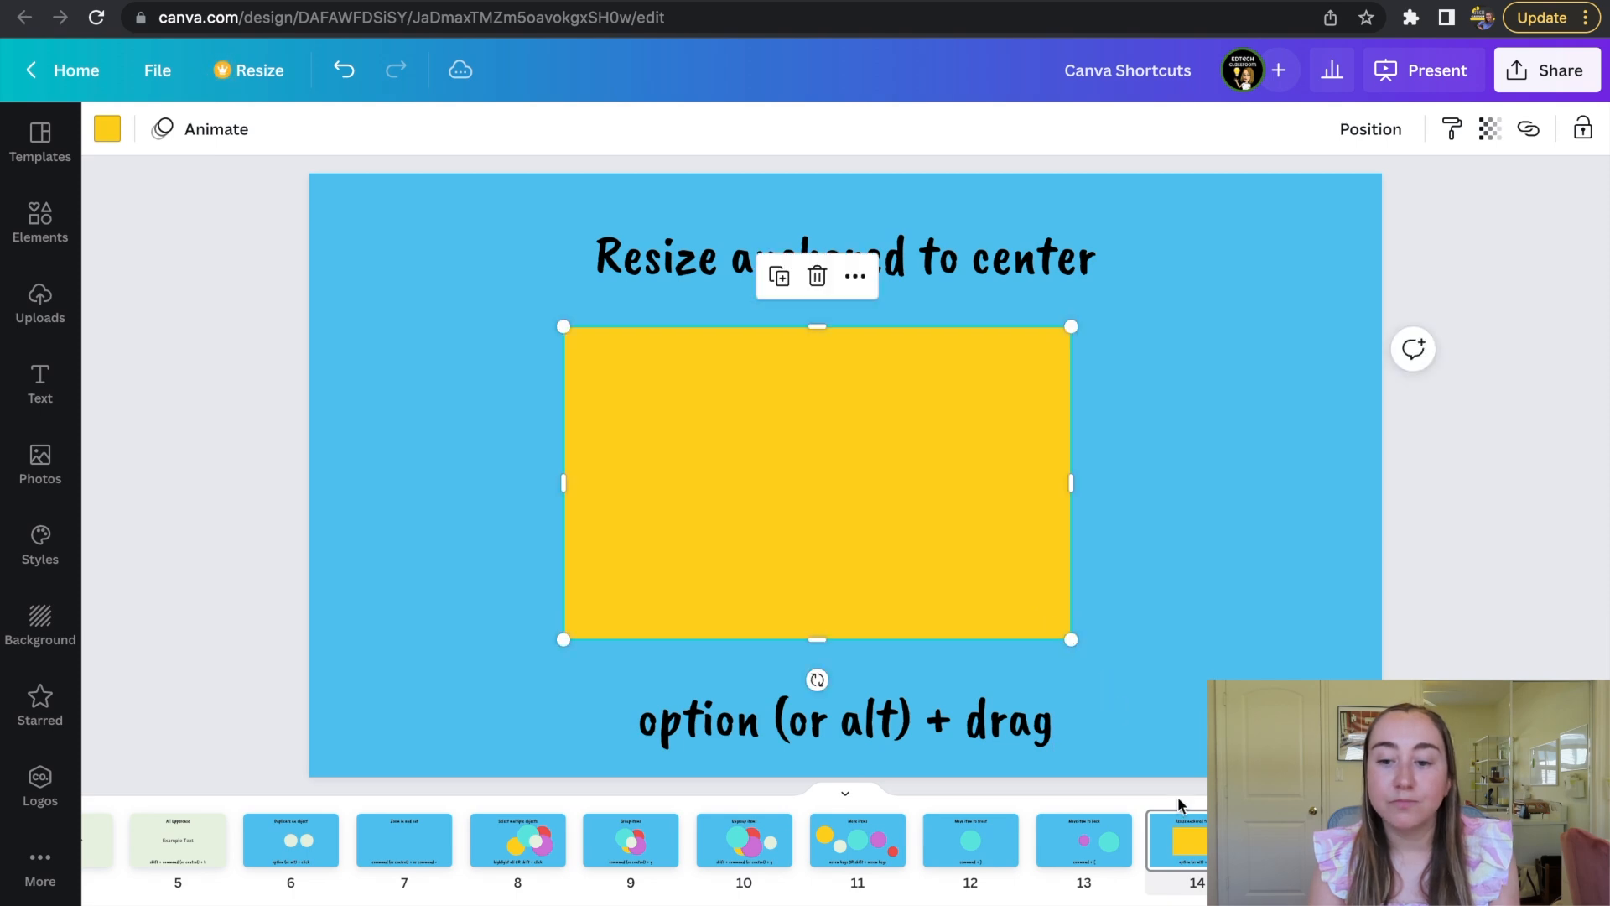
# Step: Start a Standard presentation from the "Drumroll" page
pyautogui.click(1291, 840)
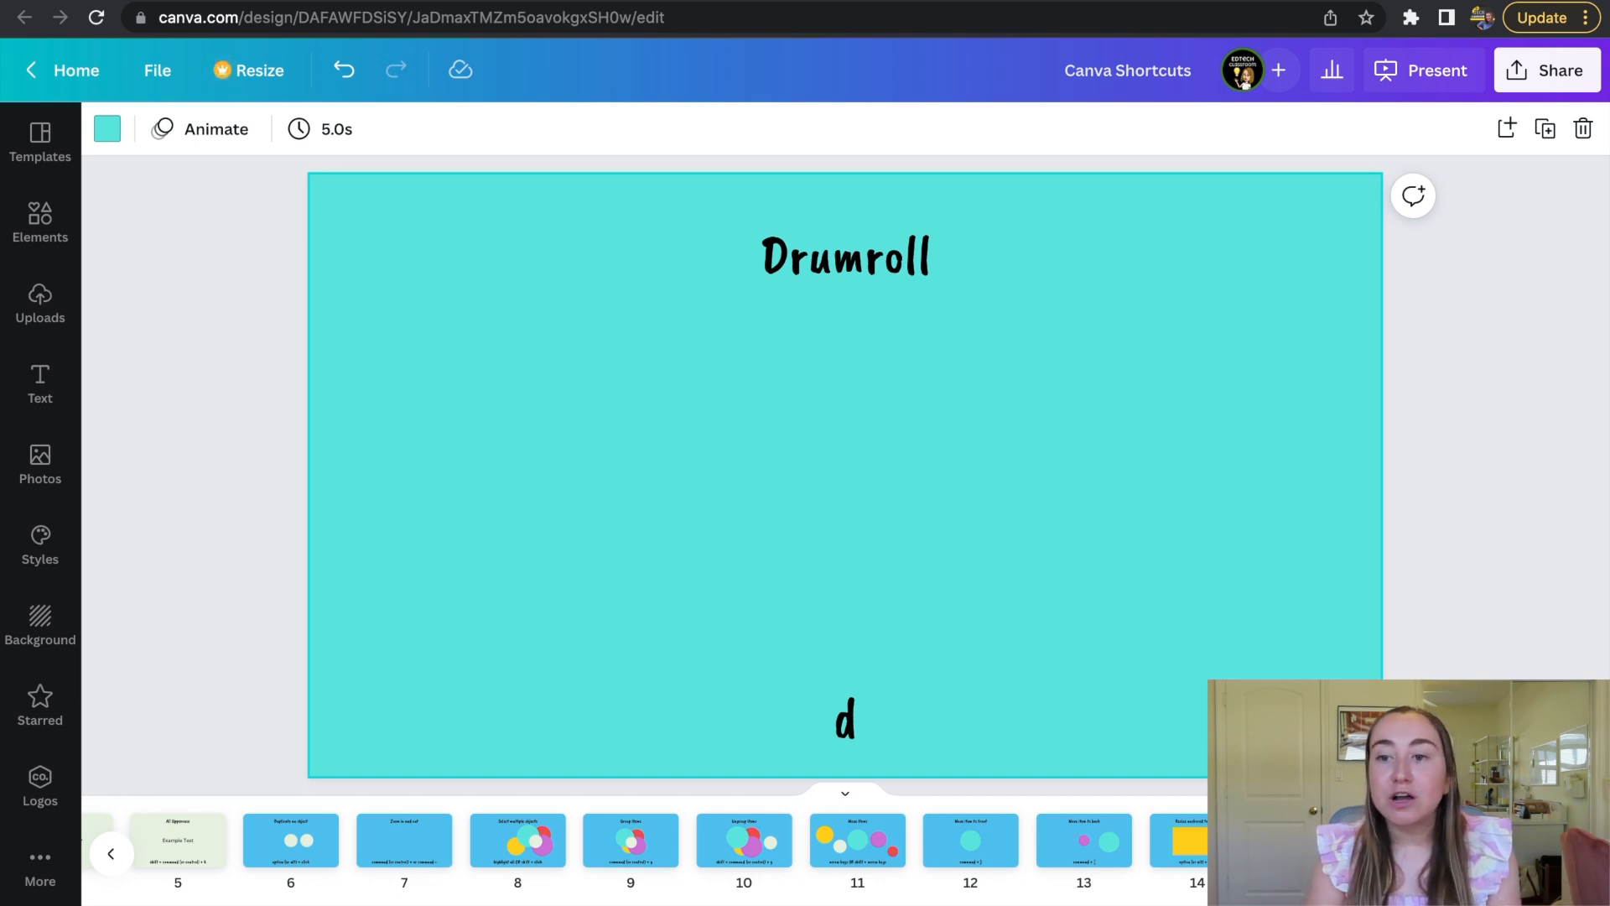
pyautogui.click(1423, 84)
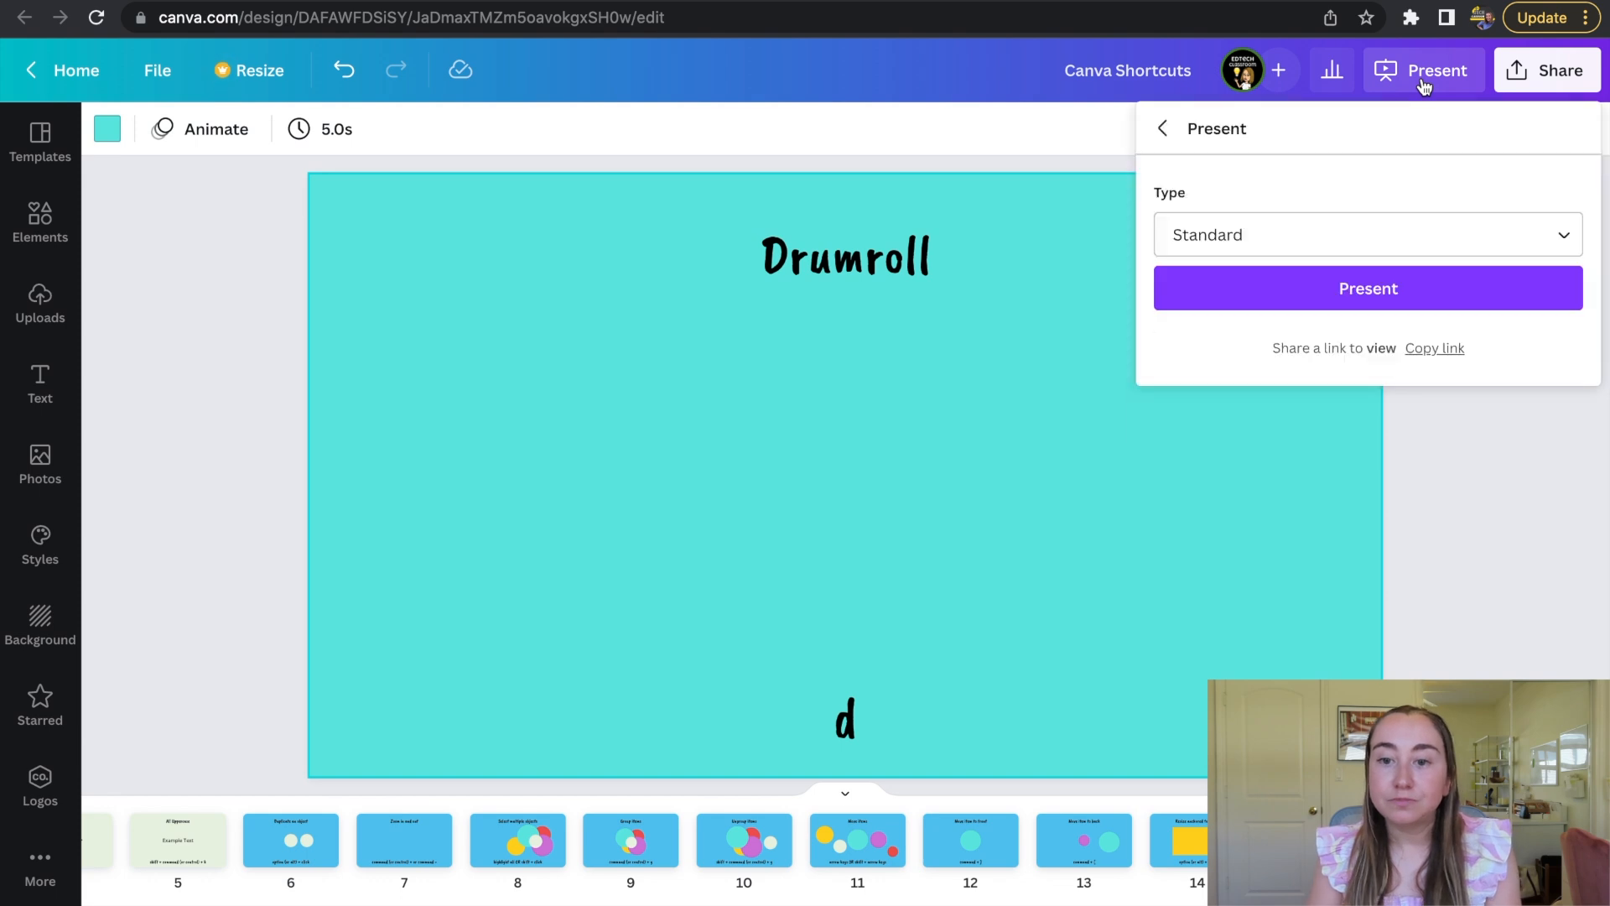
pyautogui.click(1406, 289)
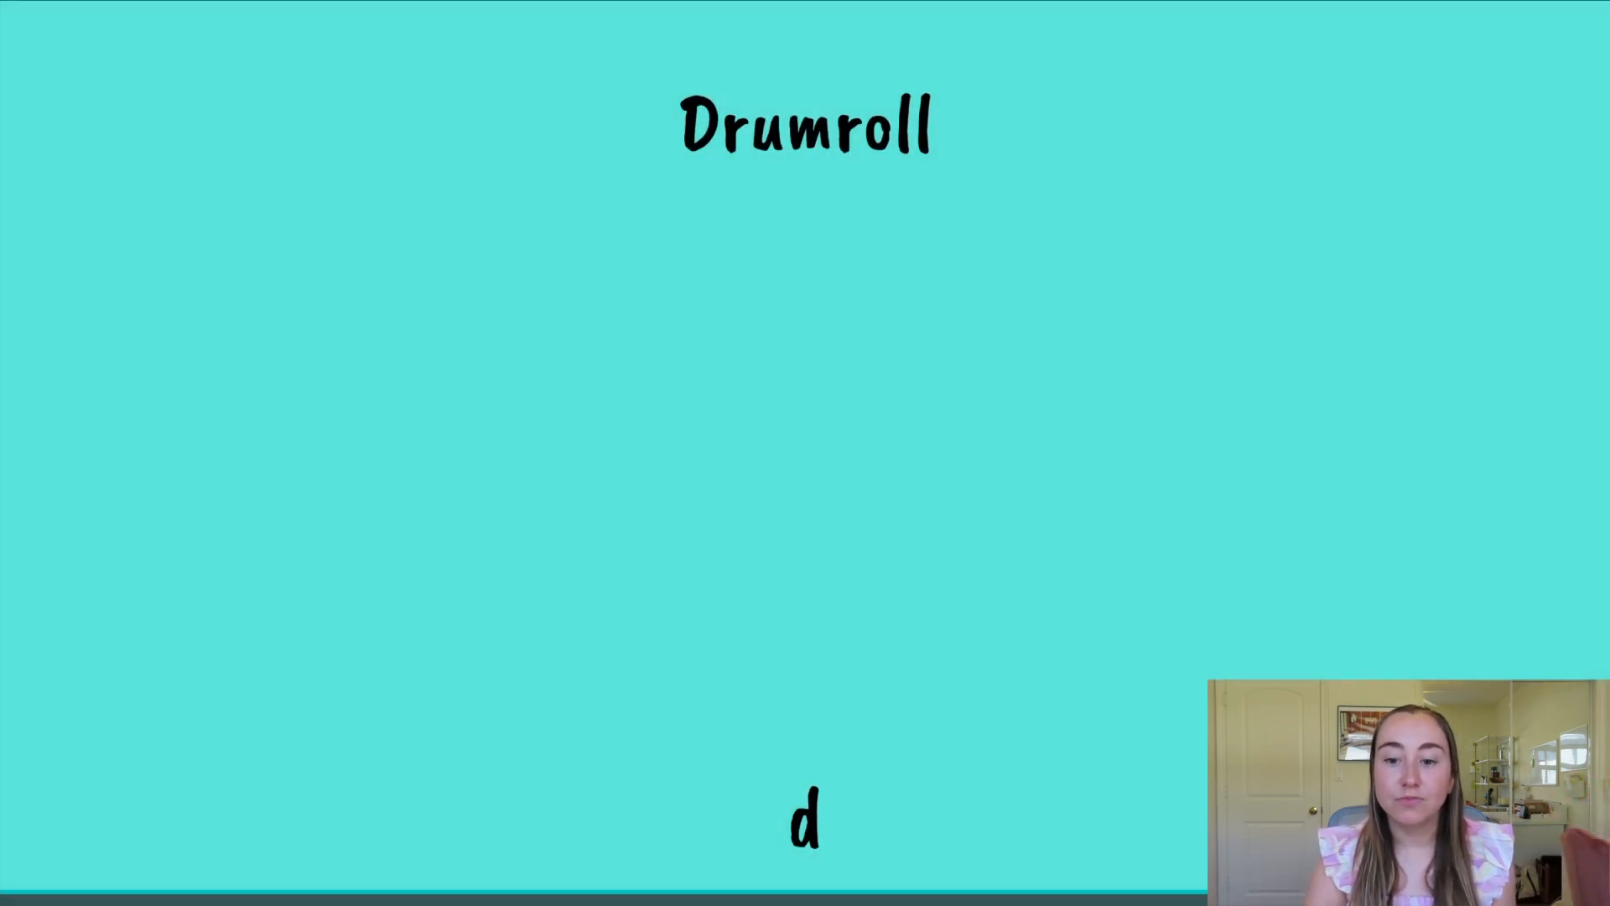
# Step: Advance the presentation to the "Confetti" page and trigger the confetti effect
pyautogui.press('Right')
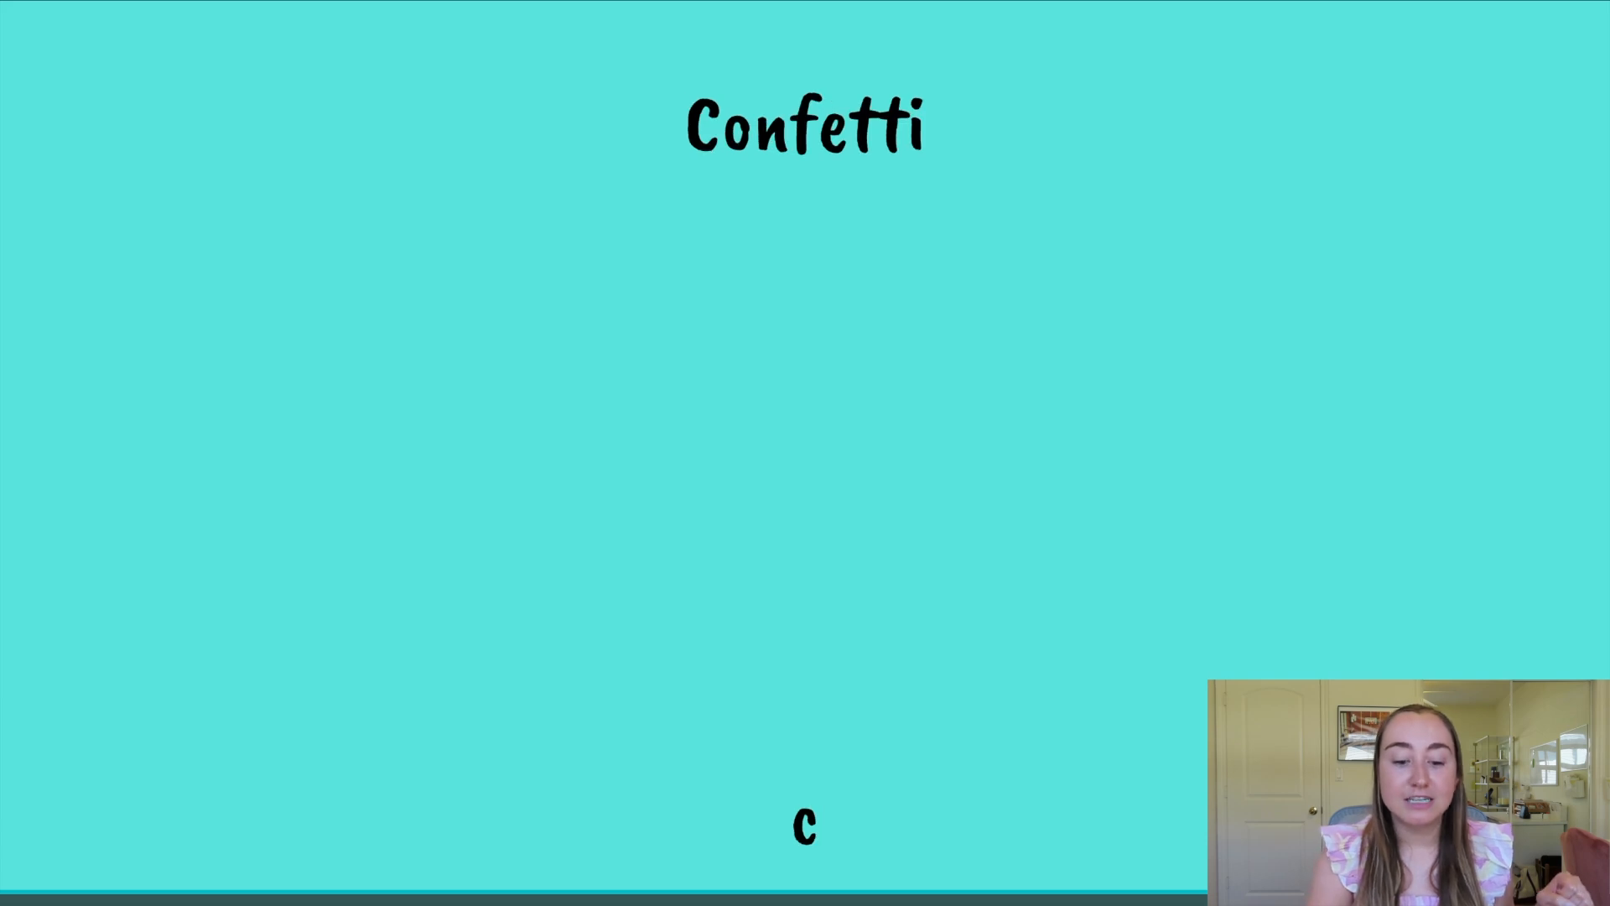
pyautogui.press('c')
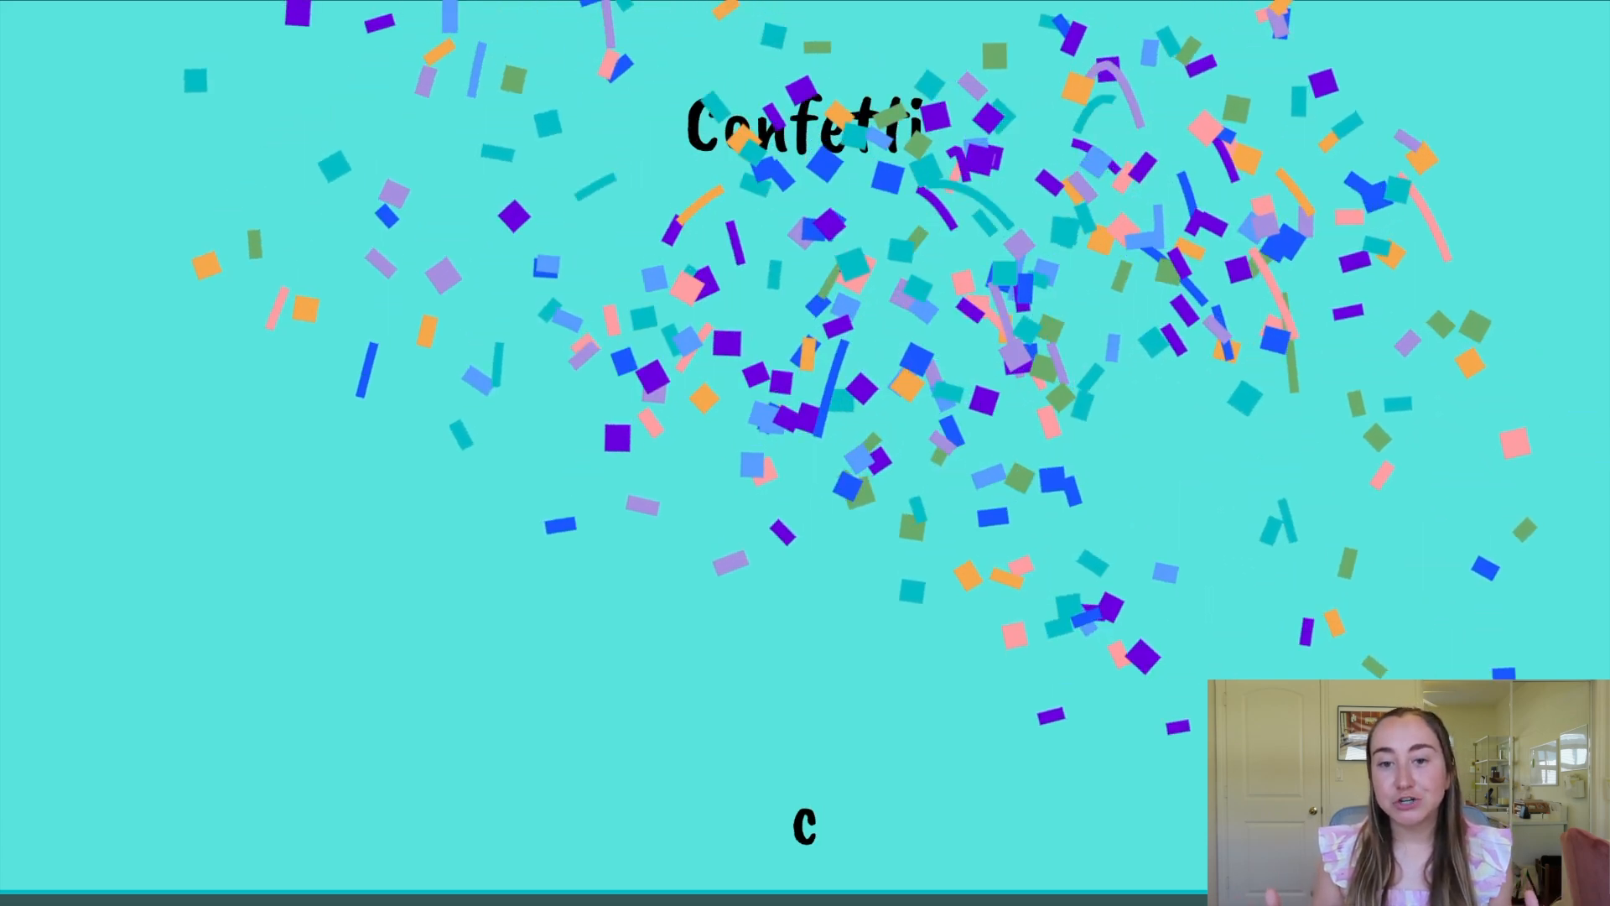